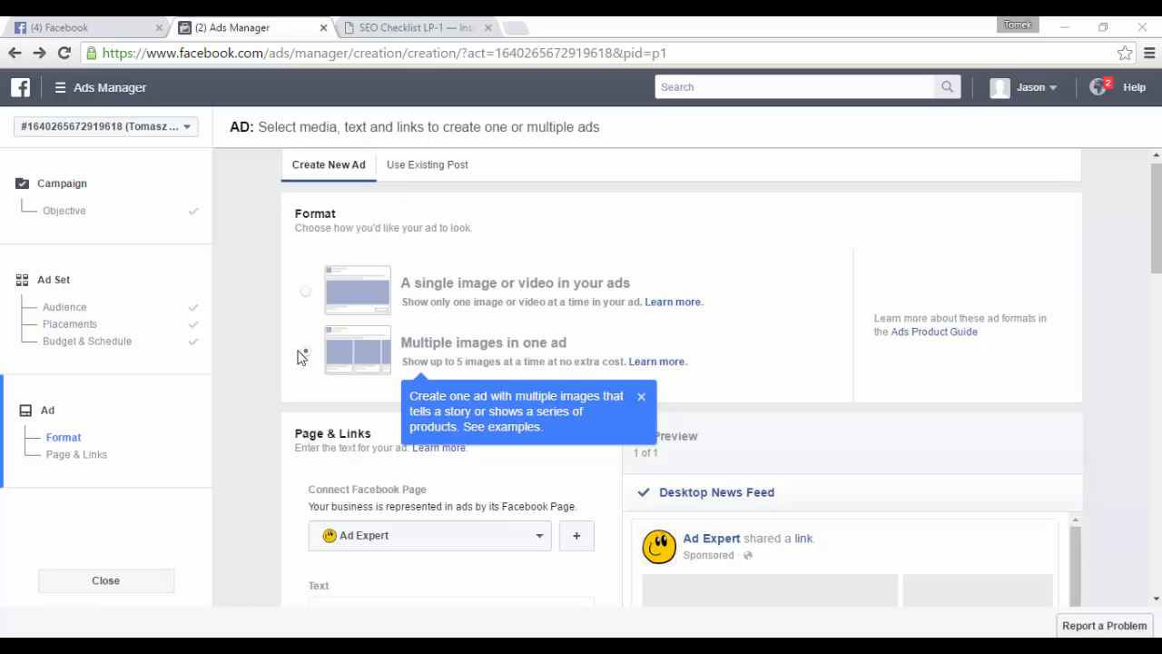
# Set the ad format to a single image or video and choose Images as the media type.
pyautogui.click(354, 299)
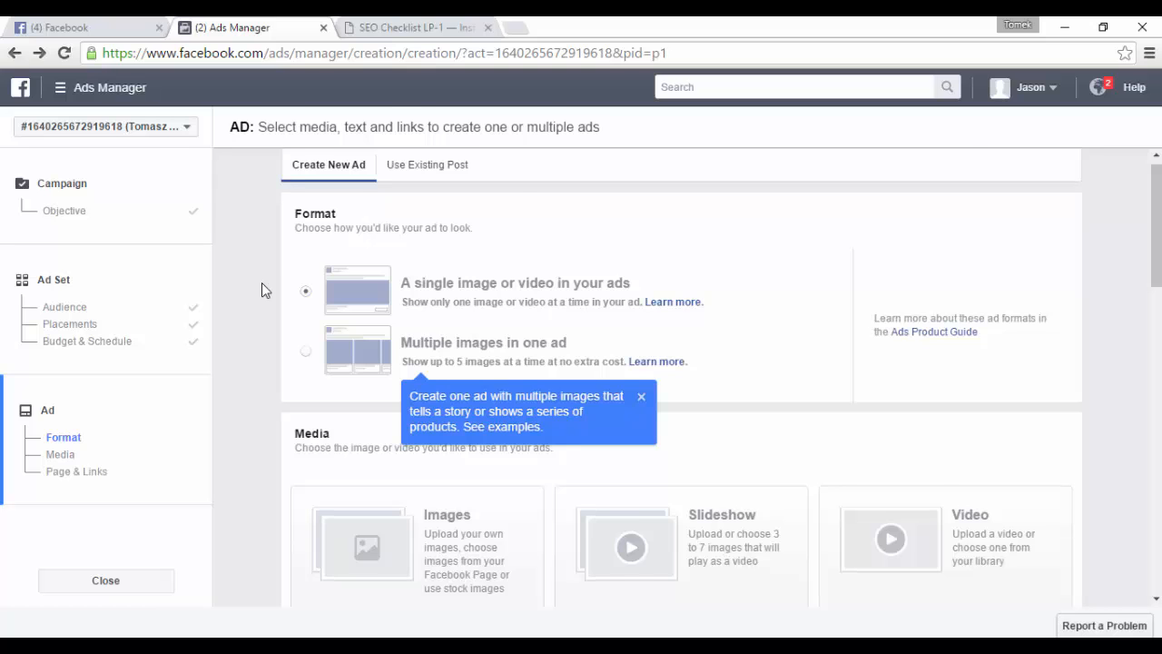
pyautogui.scroll(-1, 64, 227)
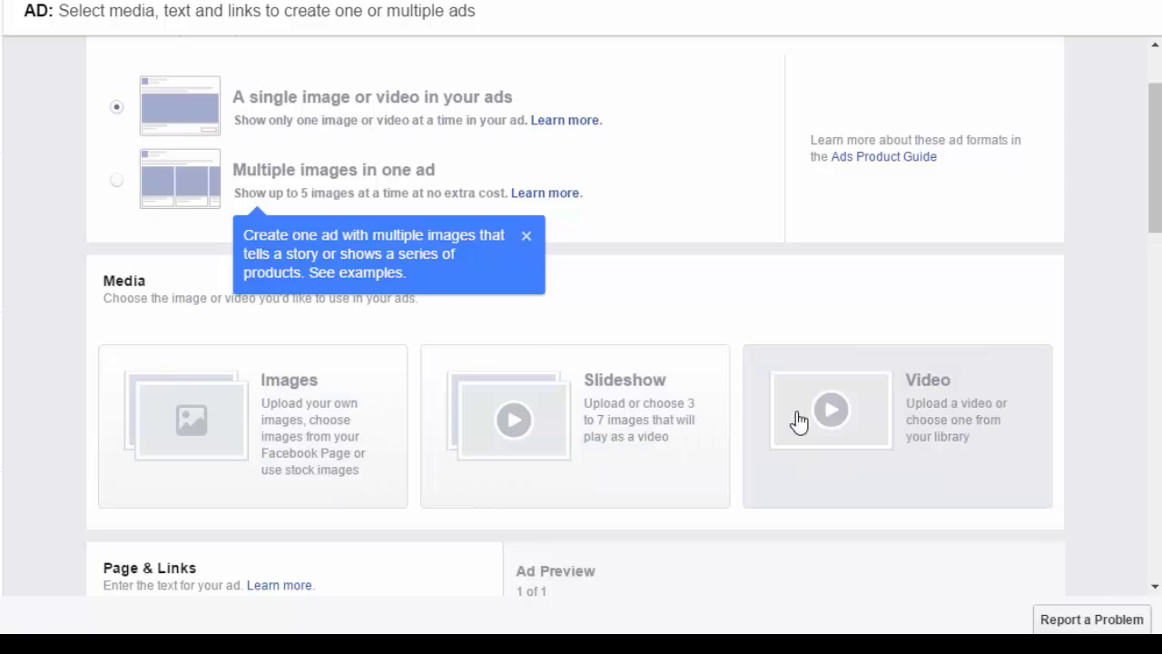
pyautogui.click(194, 422)
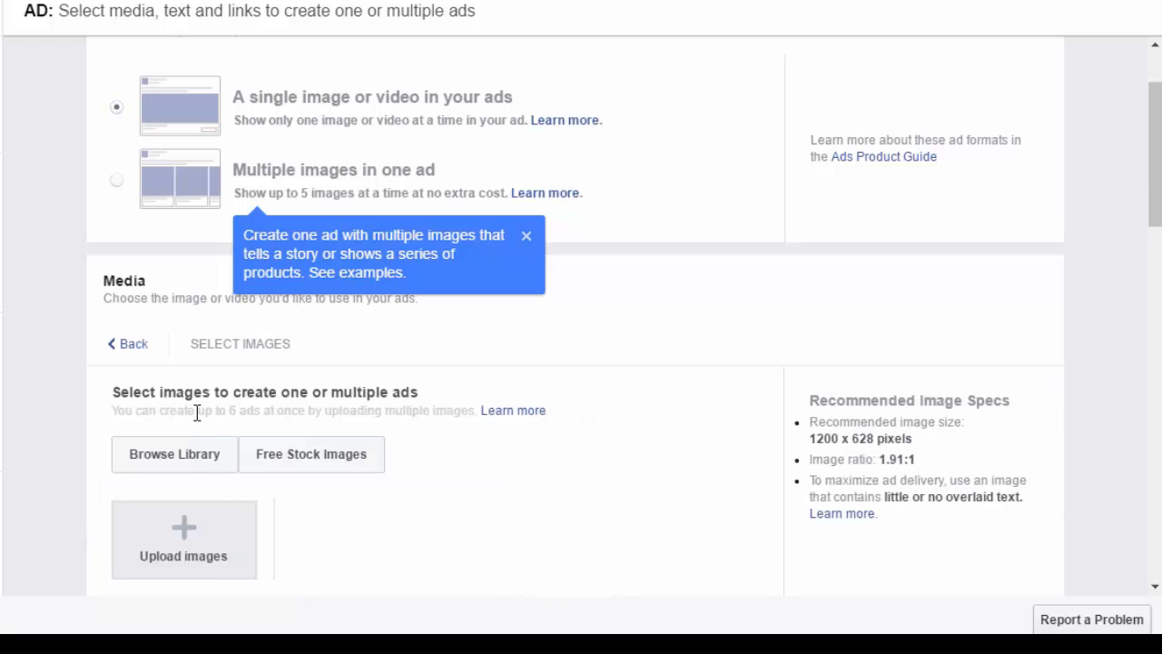
pyautogui.scroll(-2, 54, 399)
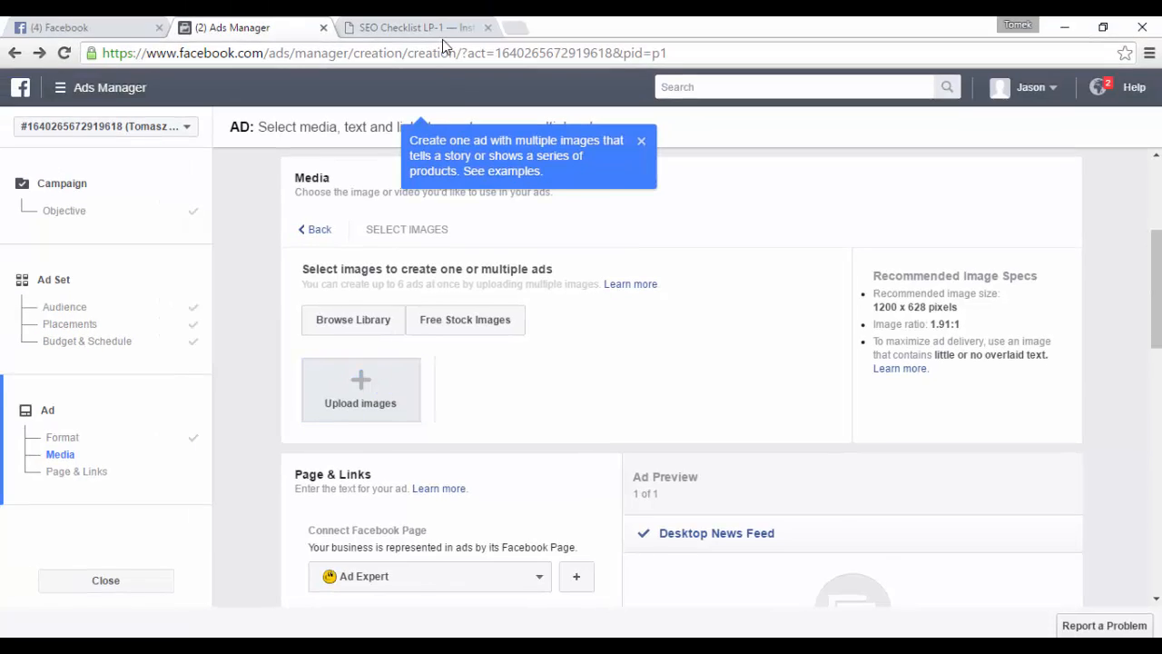
# Look over the SEO checklist landing page that the ad promotes.
pyautogui.click(445, 28)
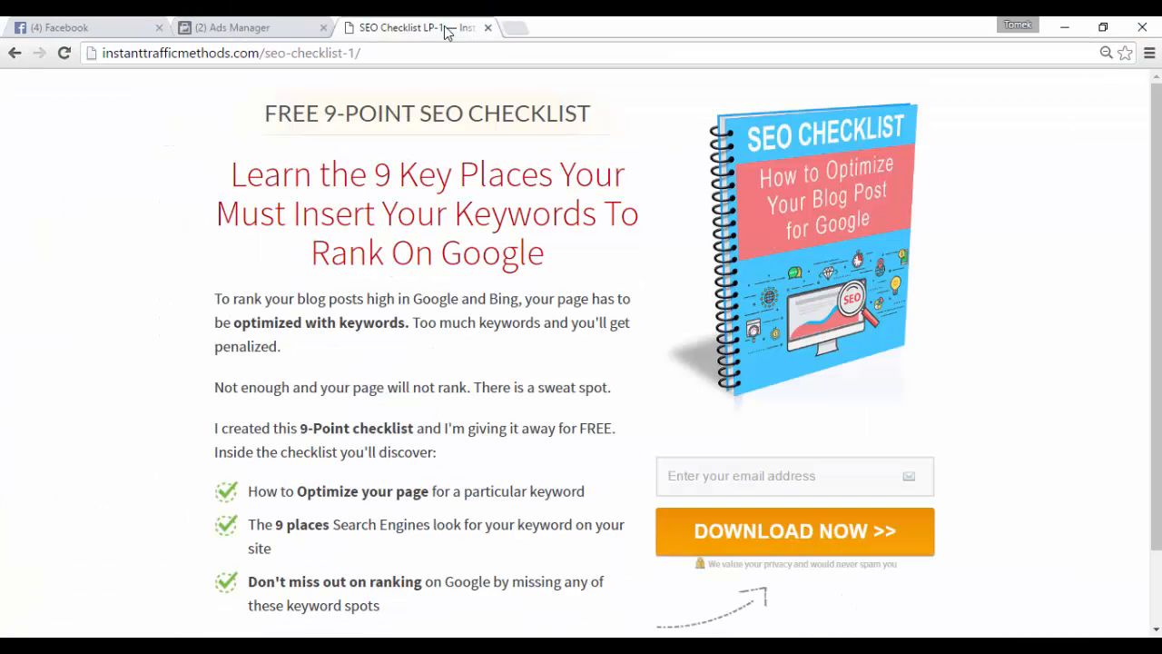
pyautogui.scroll(-2, 324, 314)
pyautogui.scroll(1, 328, 317)
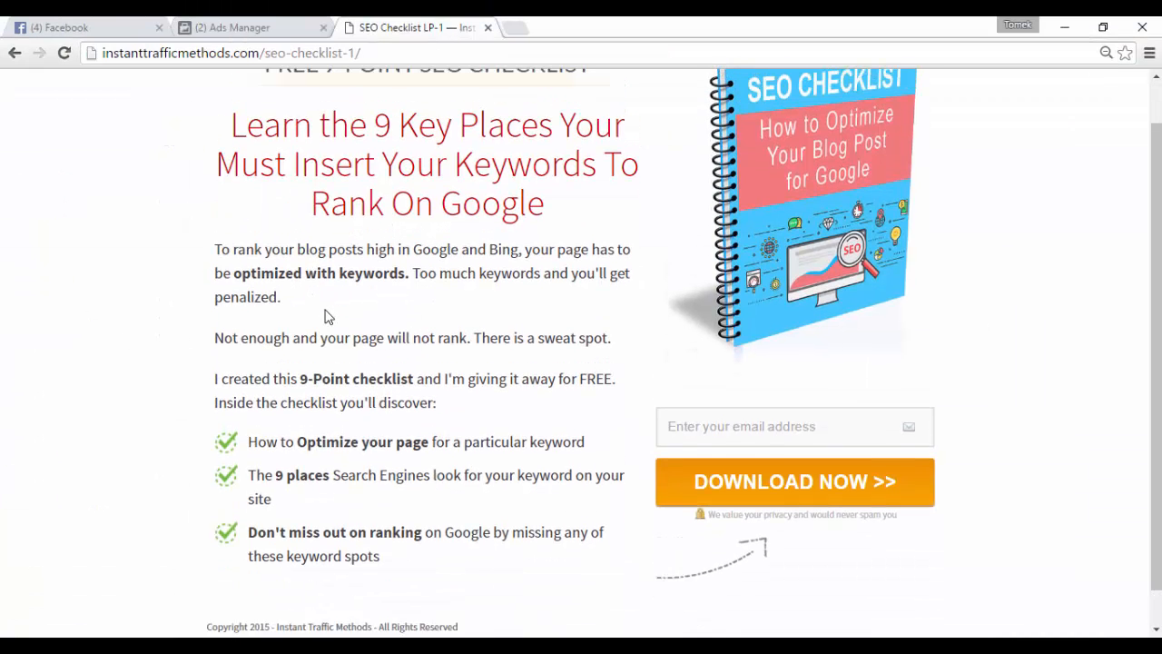
pyautogui.scroll(1, 332, 340)
# Return to Ads Manager and upload the images fb ad1 and fb ad2 from the Facebook PPC Course folder.
pyautogui.click(259, 27)
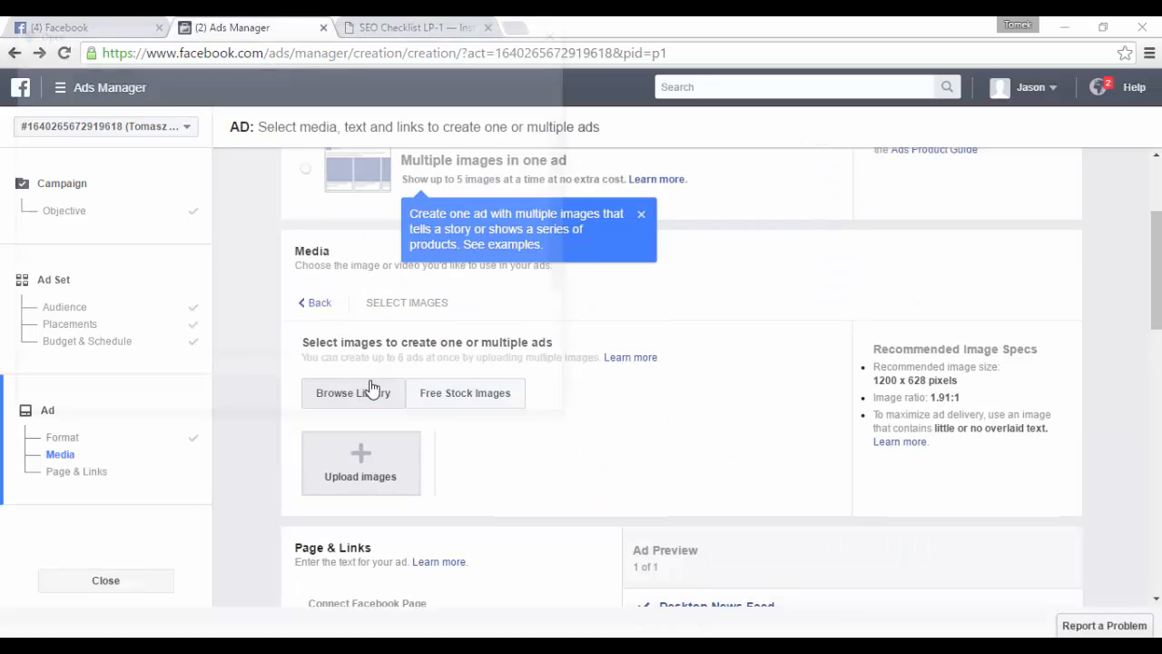
pyautogui.click(366, 461)
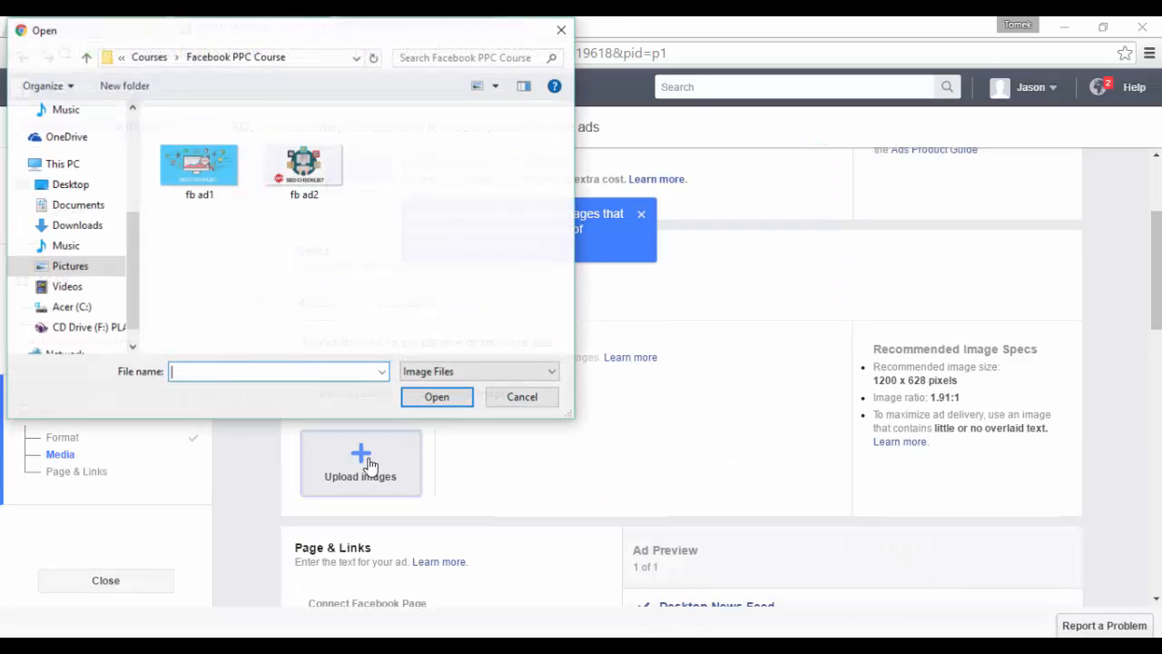
pyautogui.doubleClick(207, 171)
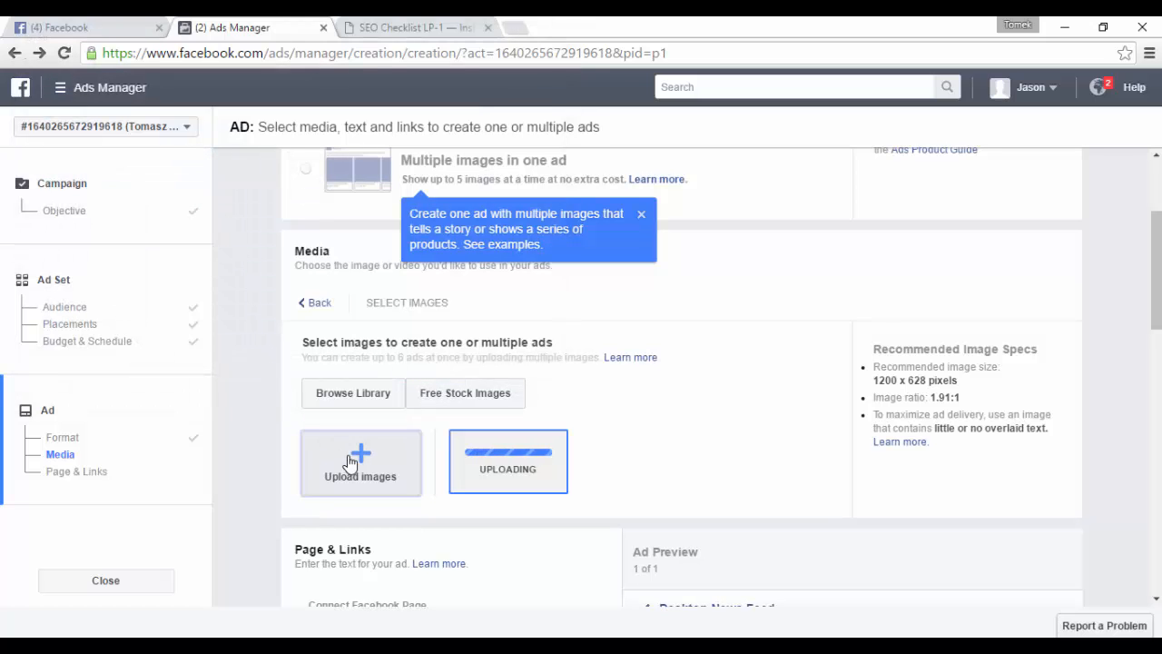
pyautogui.click(349, 461)
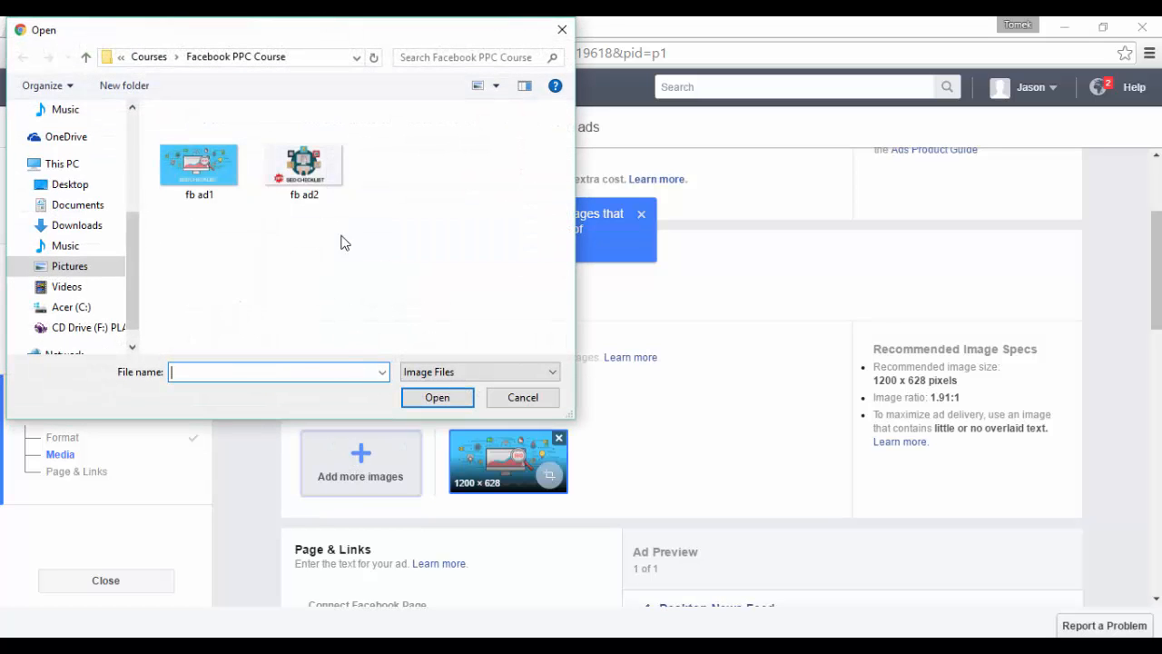
pyautogui.doubleClick(300, 168)
# Examine the Page & Links section and the first ad's Desktop News Feed preview.
pyautogui.scroll(-3, 254, 451)
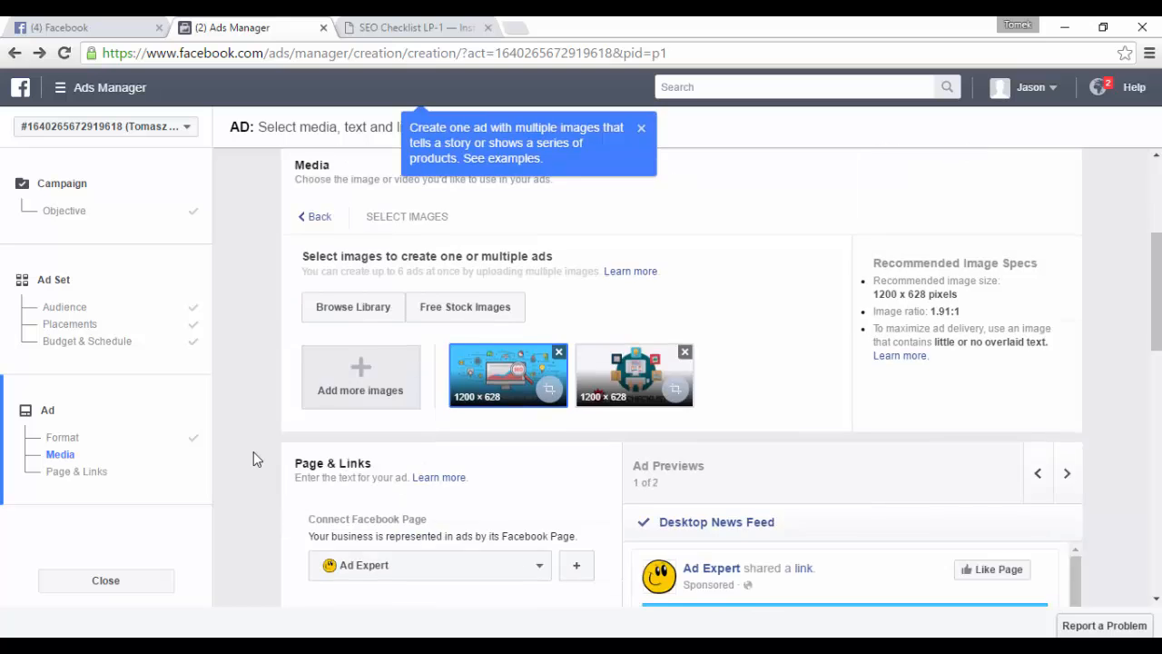
pyautogui.scroll(-1, 254, 451)
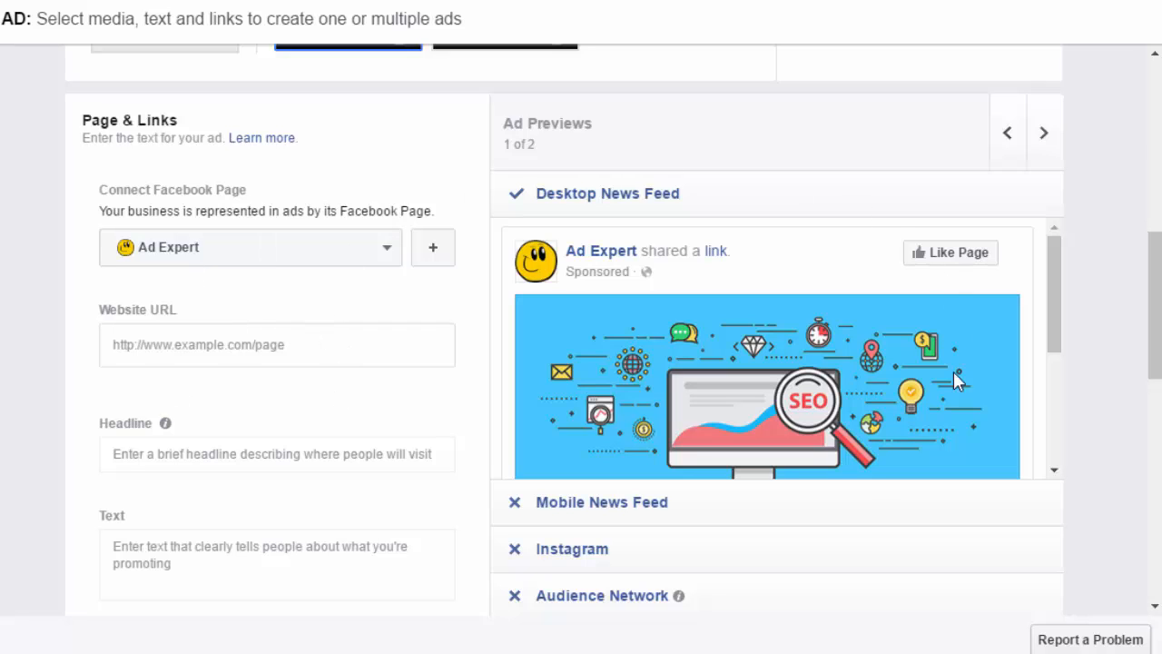
pyautogui.scroll(-1, 1124, 227)
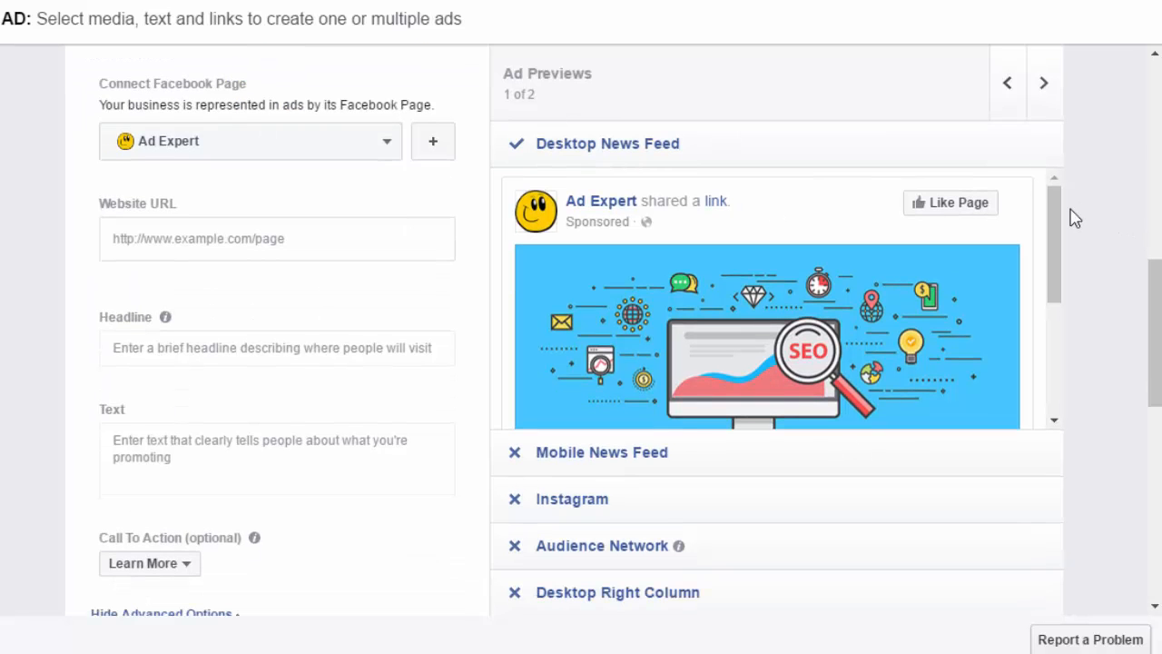
pyautogui.moveTo(1058, 218); pyautogui.dragTo(1027, 212)
pyautogui.scroll(2, 474, 254)
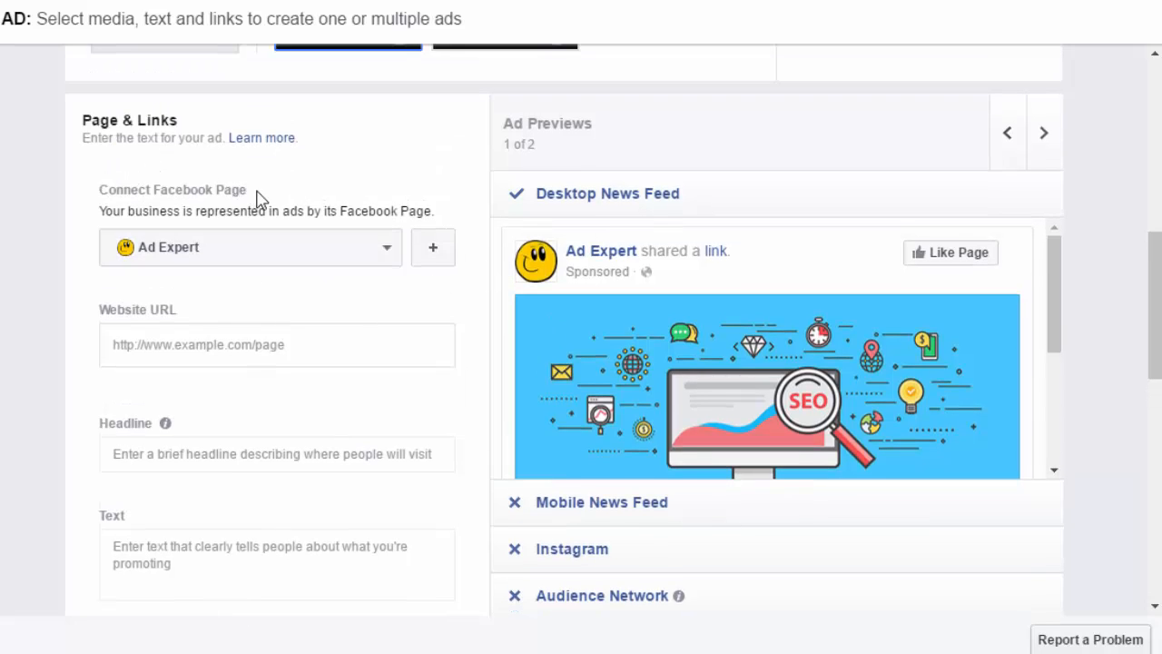
# Try Awesome Shirts as the connected Facebook page and switch back to Ad Expert.
pyautogui.click(377, 248)
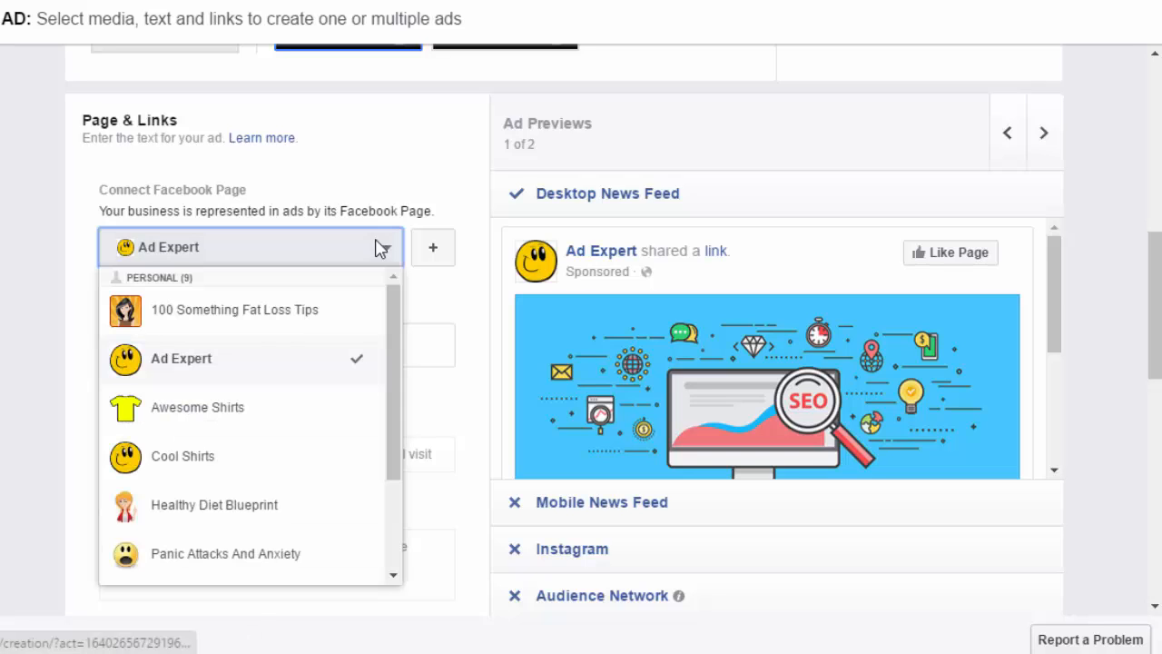
pyautogui.moveTo(397, 327); pyautogui.dragTo(389, 303)
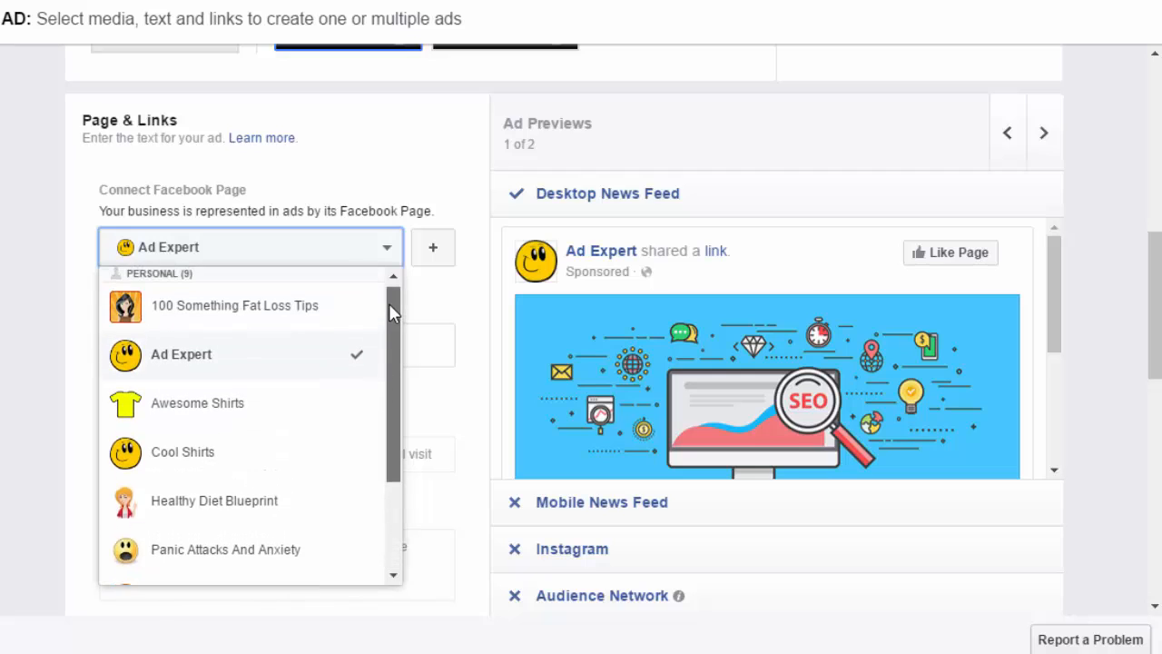
pyautogui.click(389, 254)
pyautogui.click(371, 251)
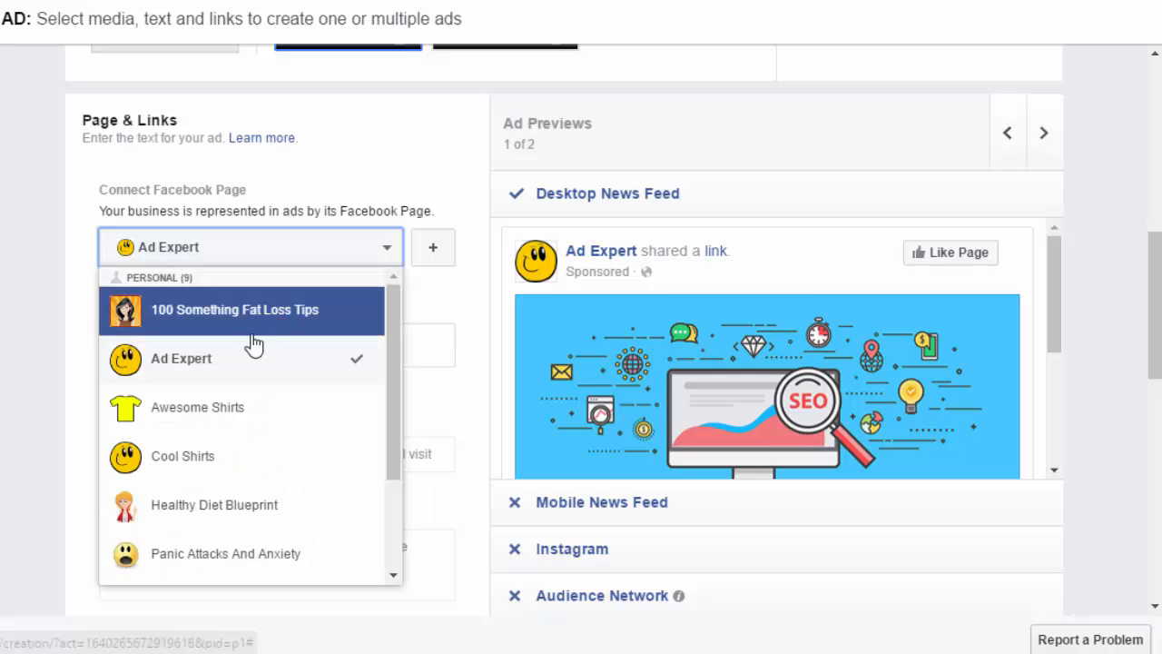
pyautogui.click(221, 405)
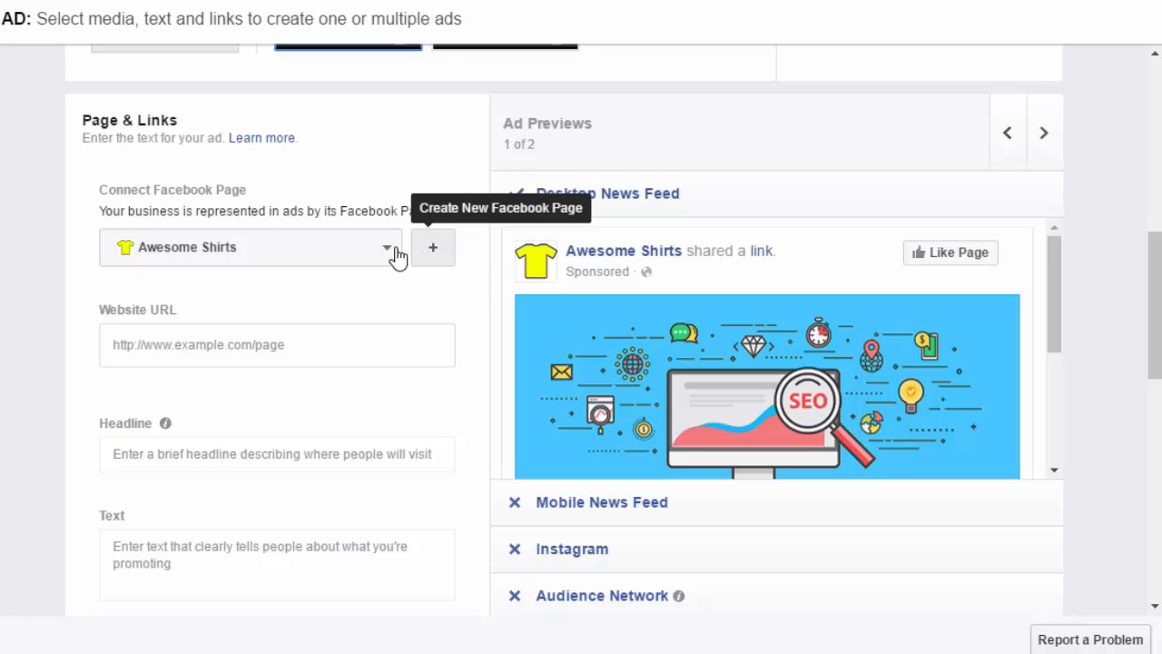
pyautogui.click(368, 256)
pyautogui.click(228, 379)
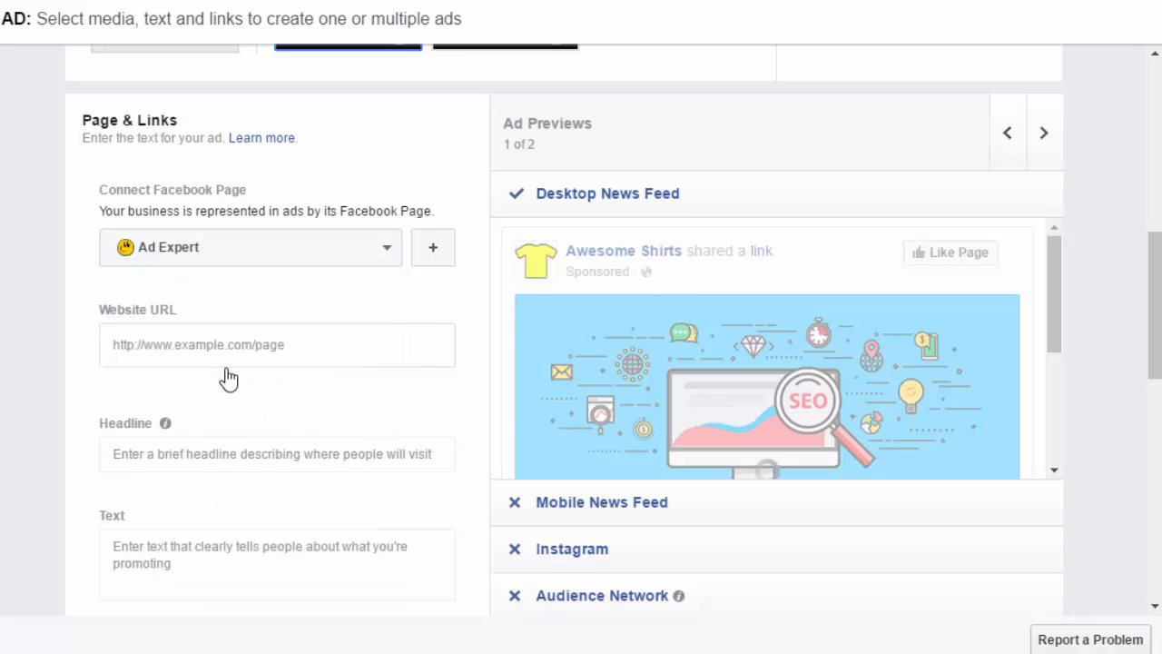
pyautogui.scroll(-1, 173, 338)
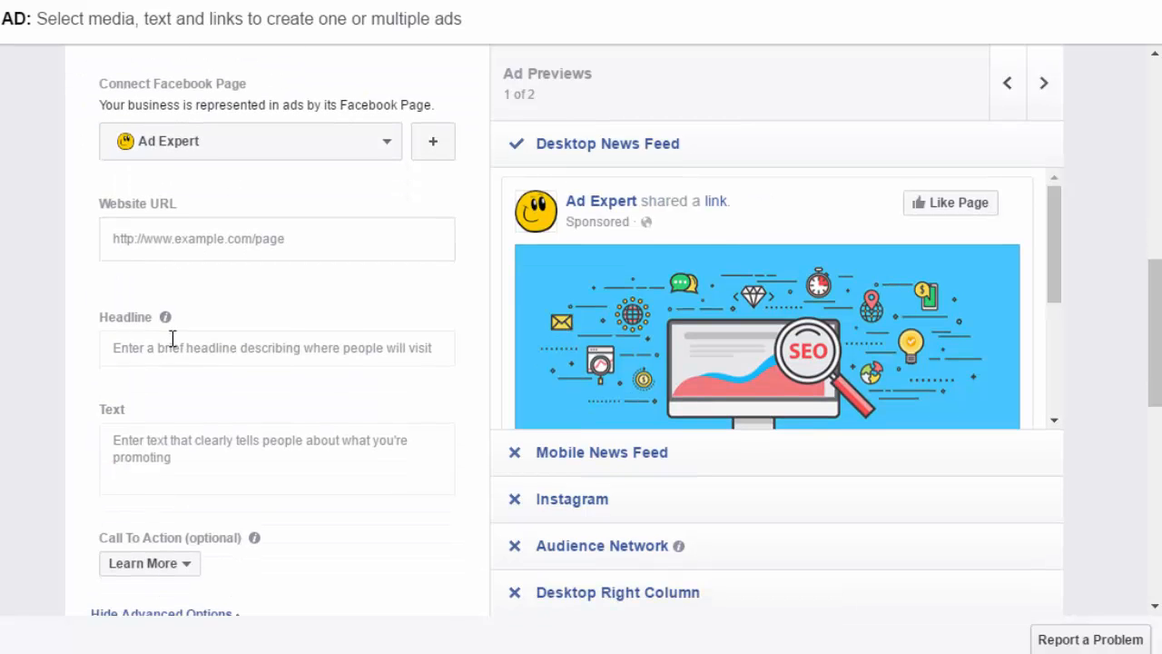
pyautogui.click(151, 231)
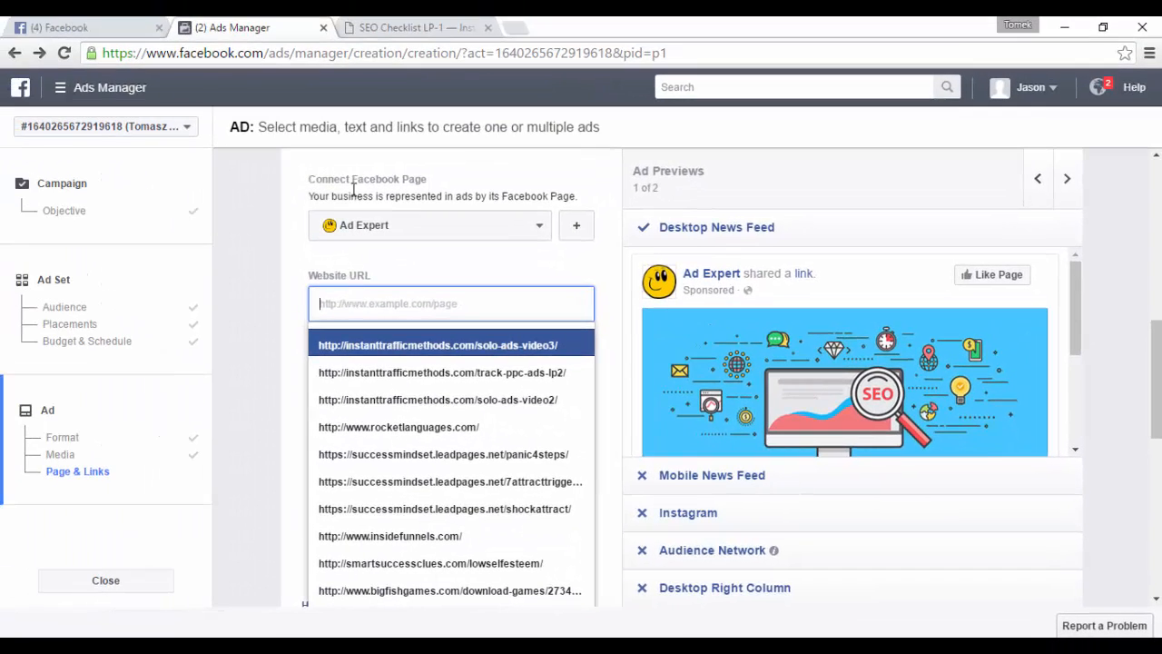
pyautogui.click(405, 29)
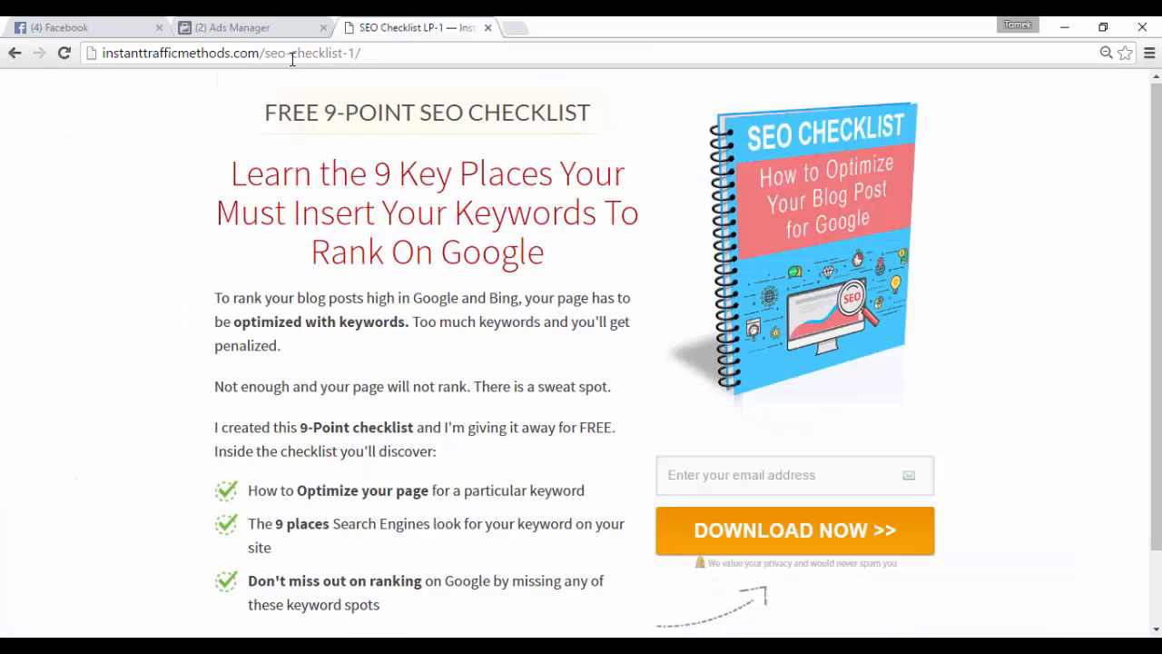
pyautogui.click(243, 52)
pyautogui.rightClick(243, 56)
pyautogui.click(273, 116)
pyautogui.click(272, 28)
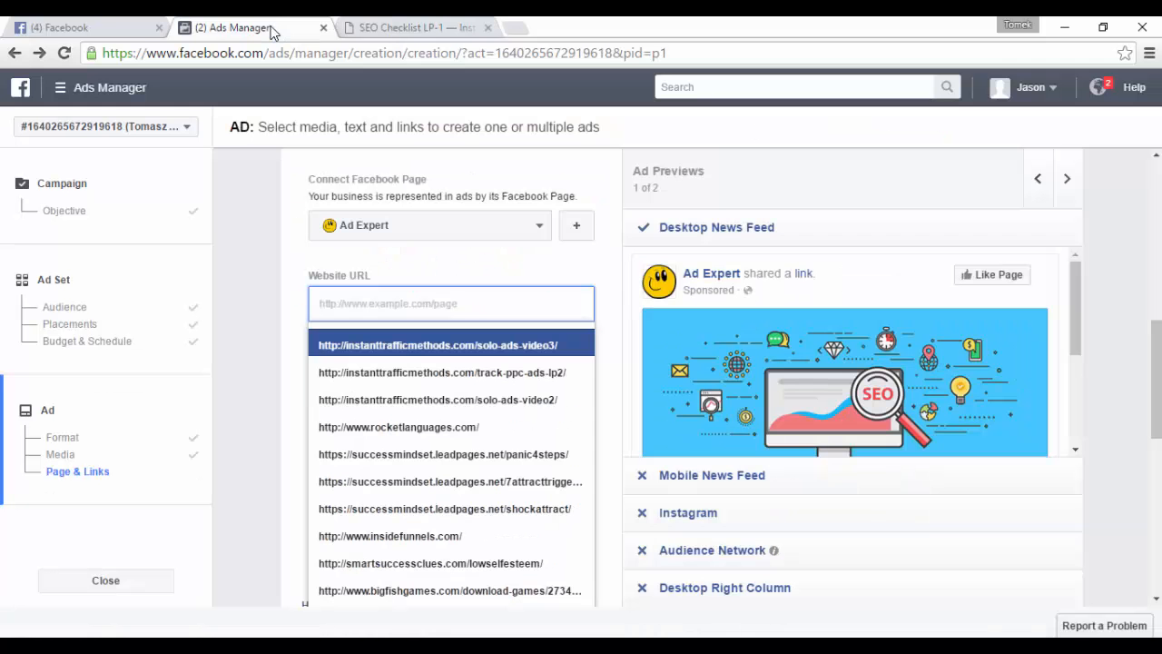
pyautogui.rightClick(389, 297)
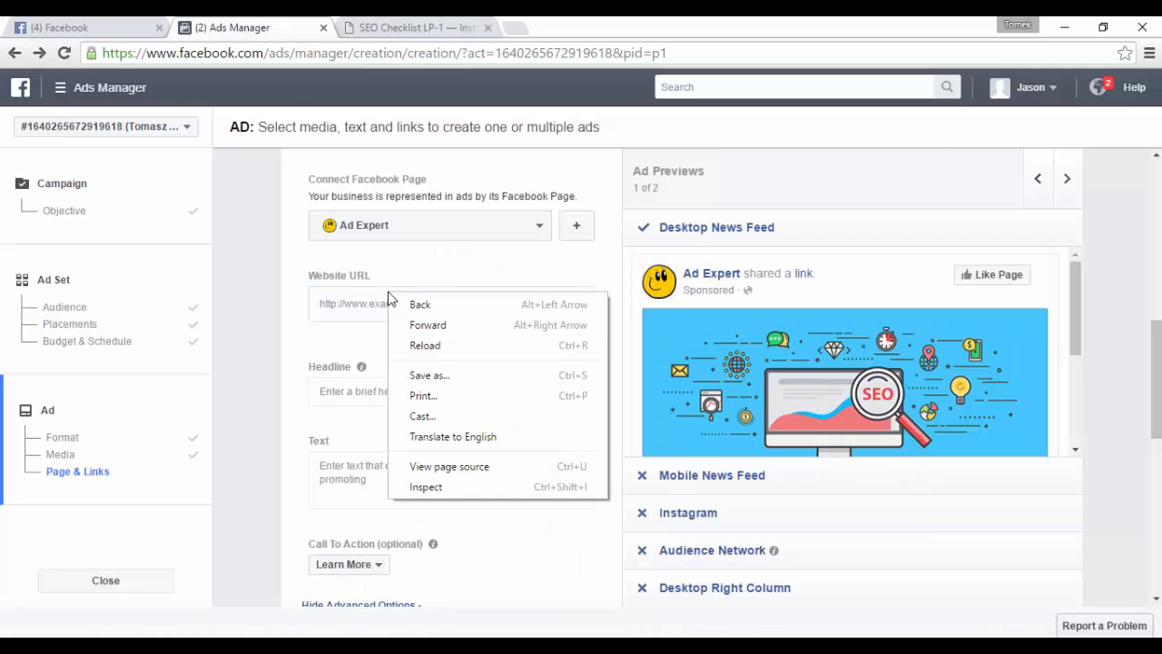
pyautogui.rightClick(328, 307)
pyautogui.click(374, 411)
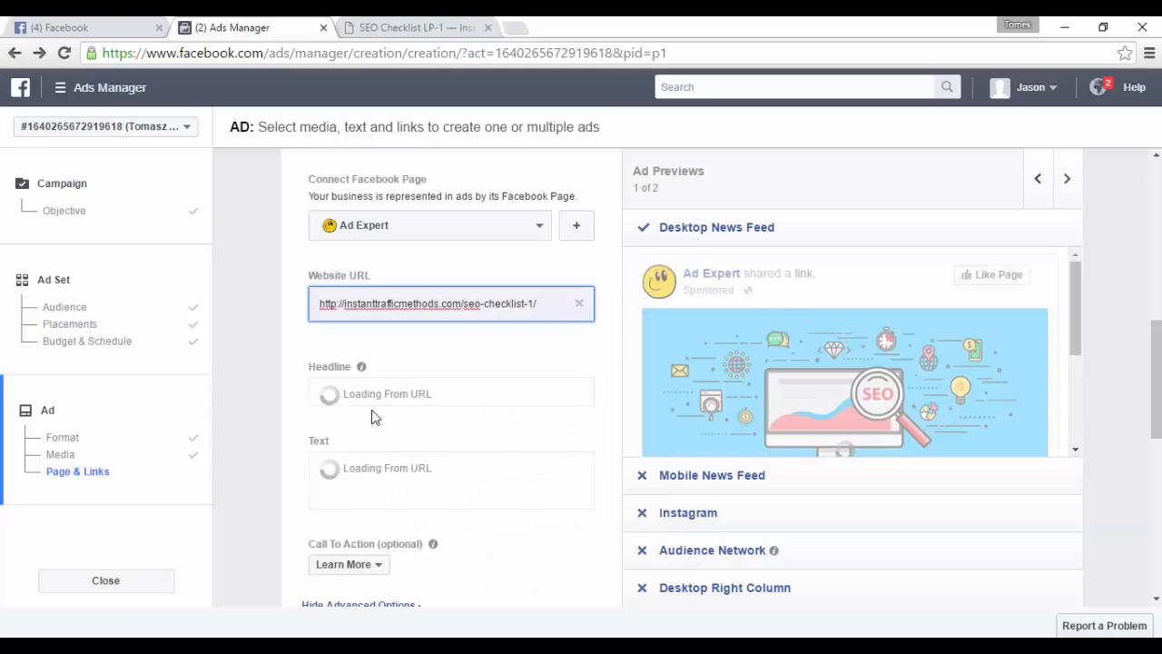
# Check the headline in the ad preview and enter "9-Point SEO Checklist for FREE" as the ad's headline.
pyautogui.click(361, 392)
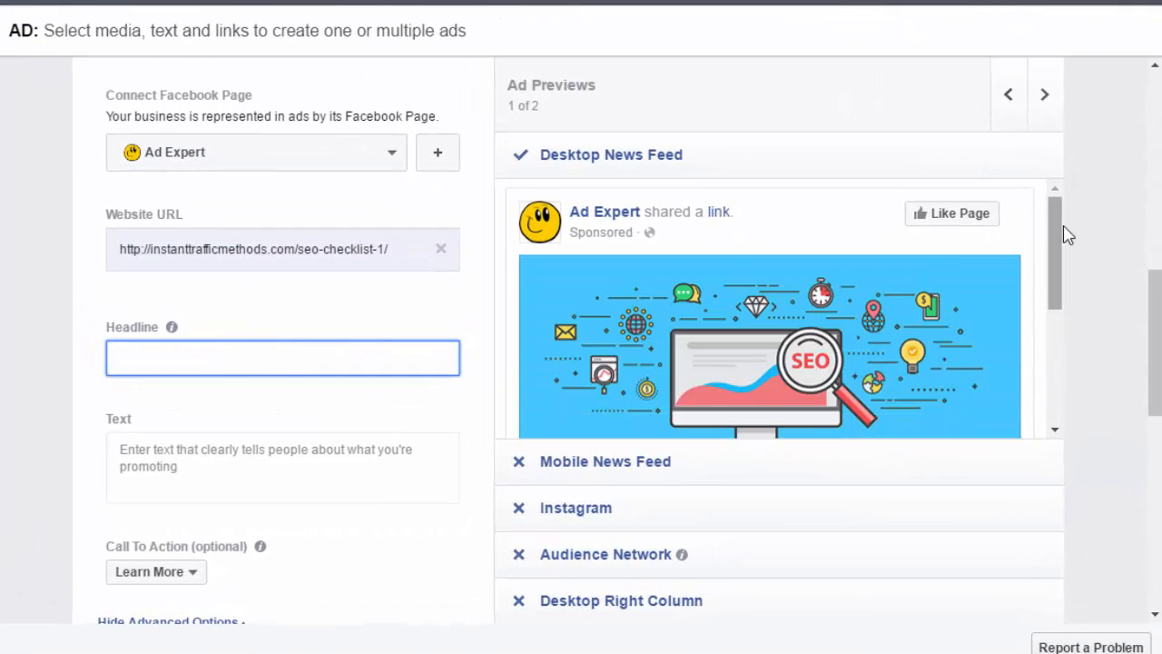
pyautogui.moveTo(1063, 246); pyautogui.dragTo(1089, 330)
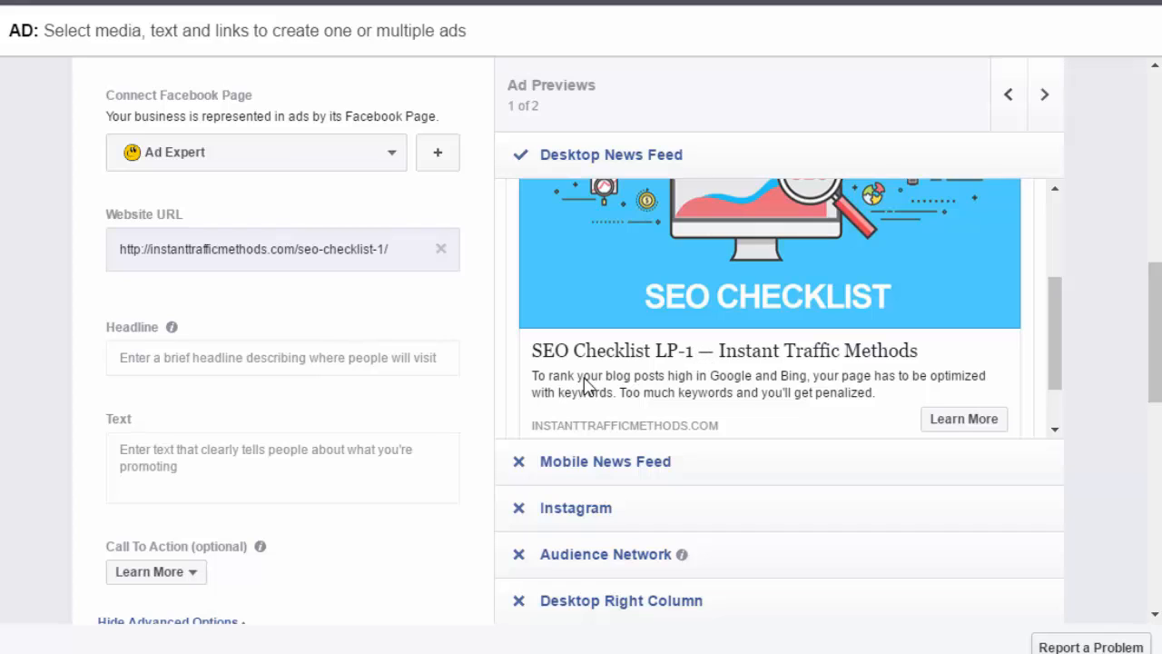
pyautogui.click(151, 357)
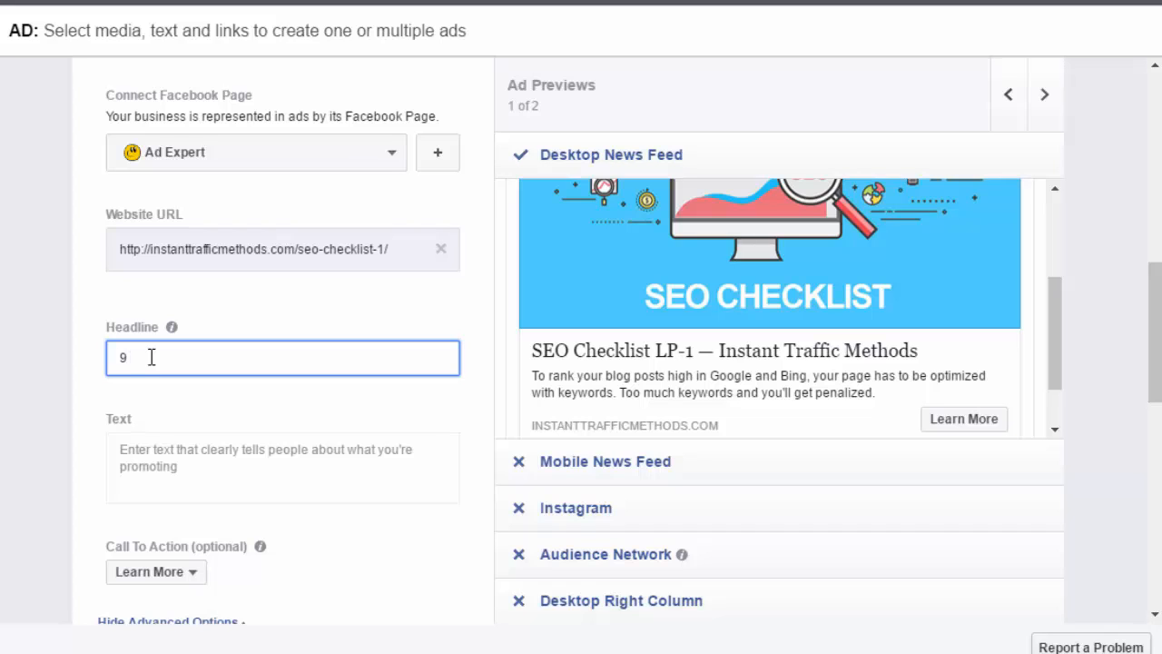
pyautogui.write('9-P')
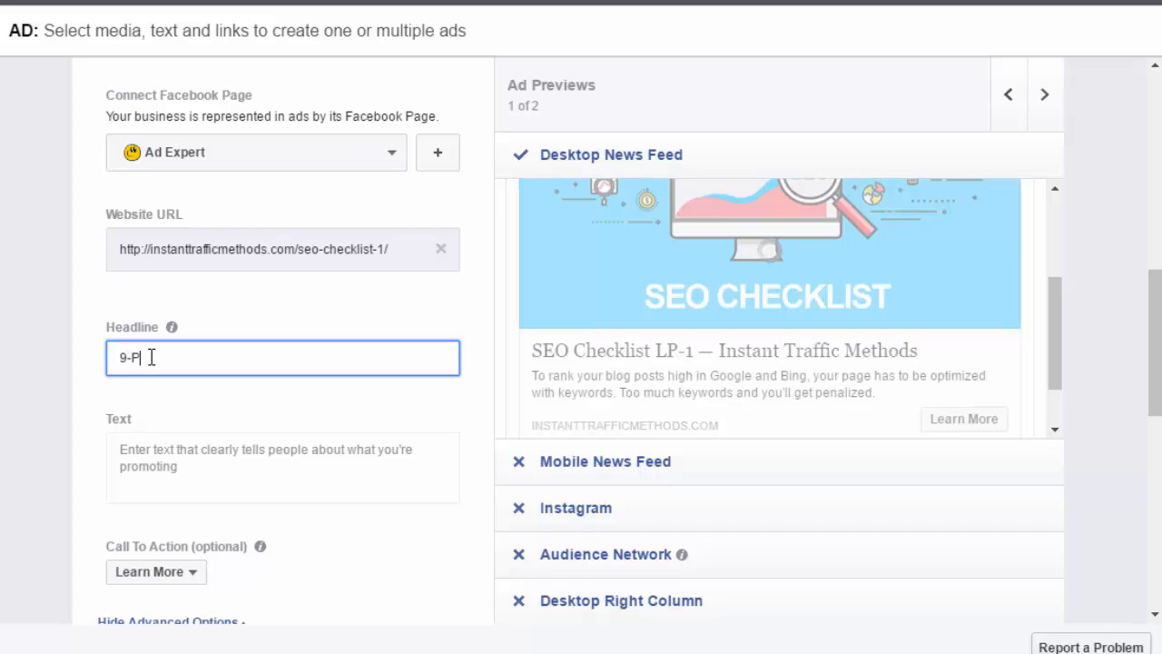
pyautogui.write('oint SEO Checklist for FREE')
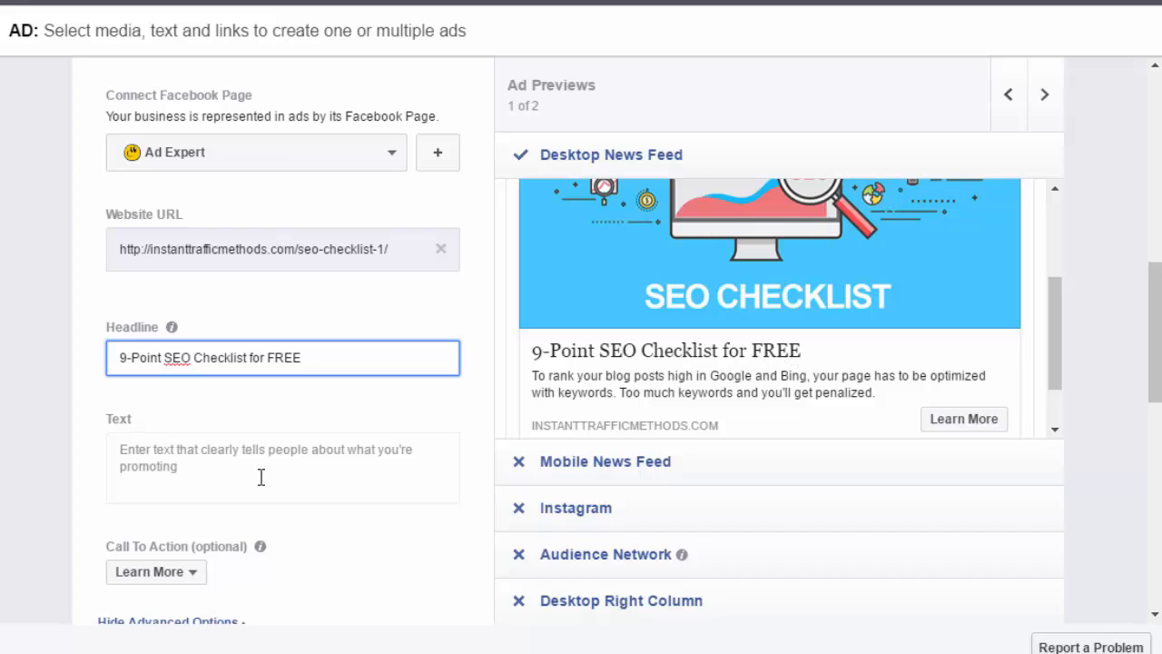
# Enter "Download your free checklist today. How to optimize your blog post for google." as the ad text and check it in the preview.
pyautogui.click(205, 480)
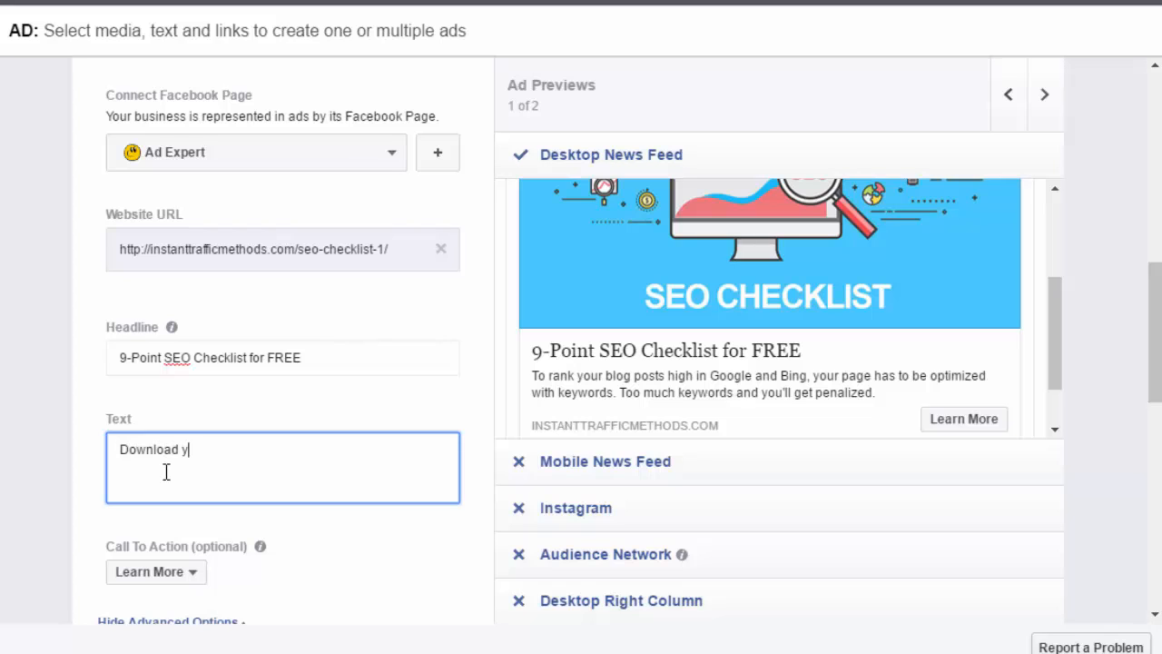
pyautogui.write('Download your fr')
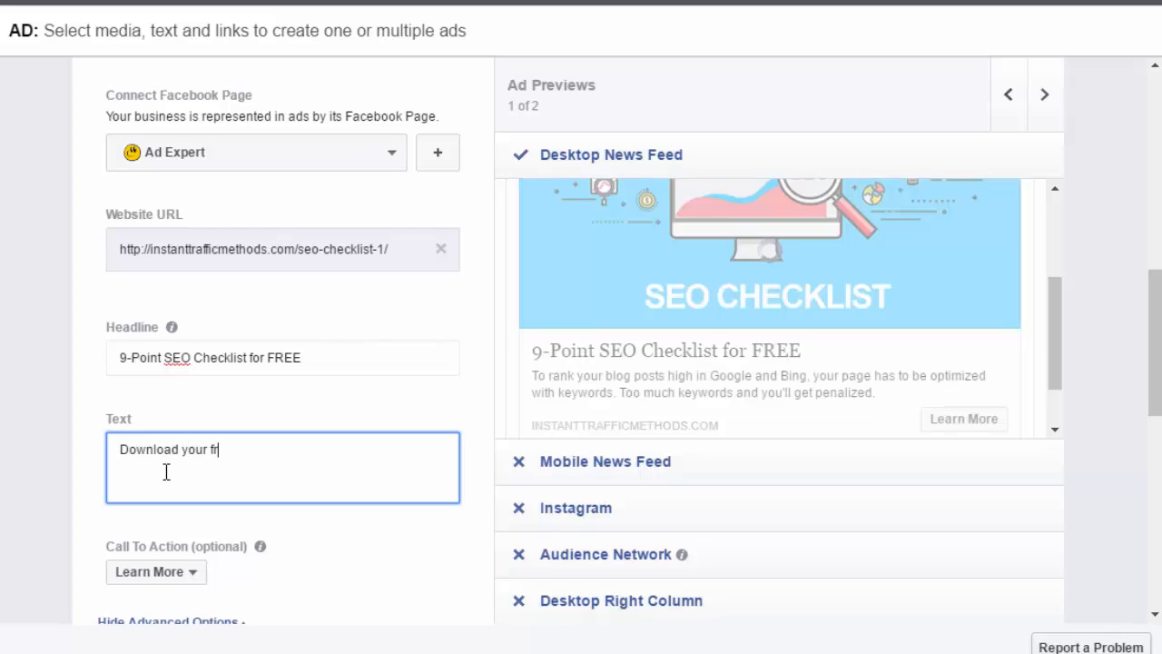
pyautogui.write('ee checklist today')
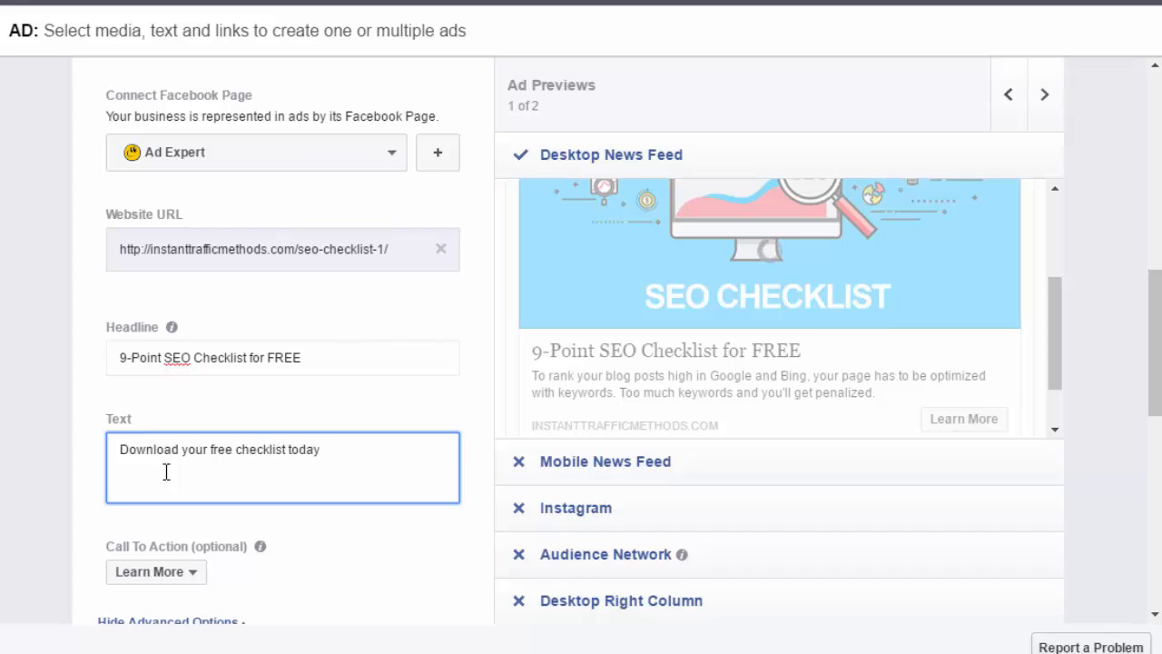
pyautogui.write('. Lea')
pyautogui.press('BackSpace')
pyautogui.press('BackSpace')
pyautogui.press('BackSpace')
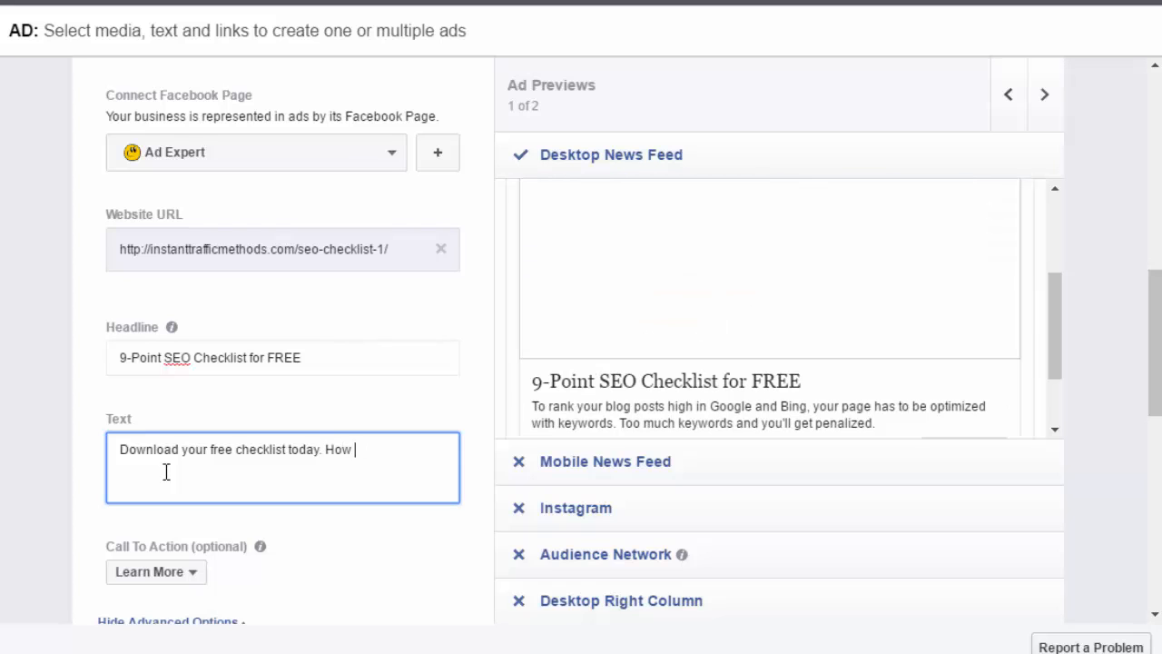
pyautogui.write('How to optimize ')
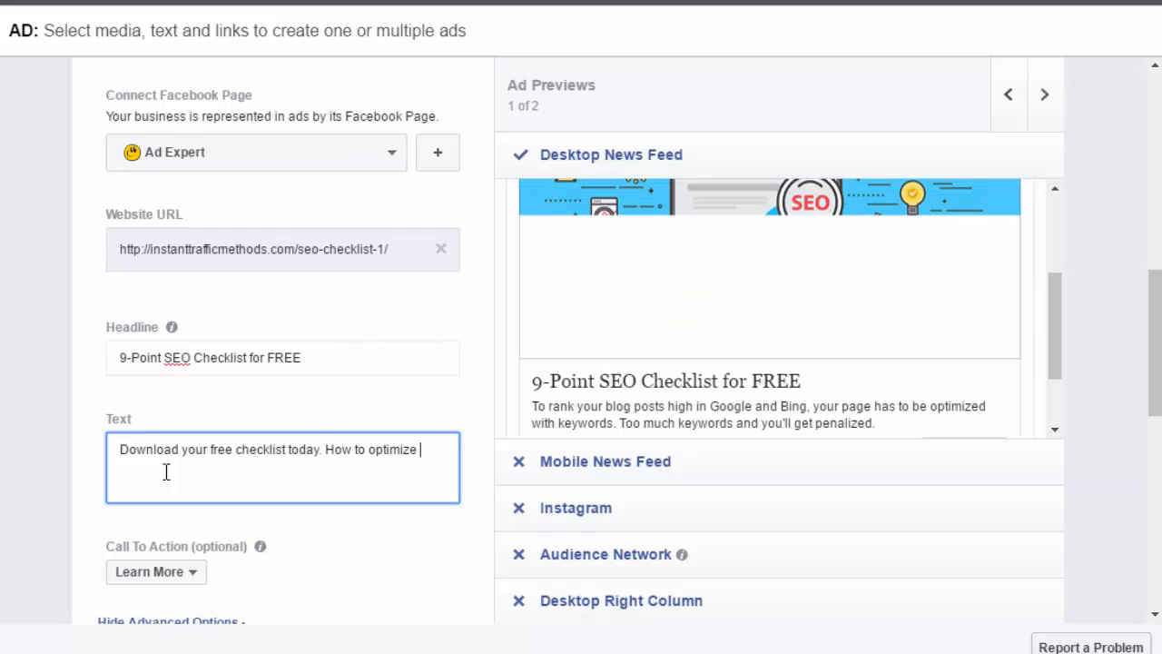
pyautogui.write('your blog post f')
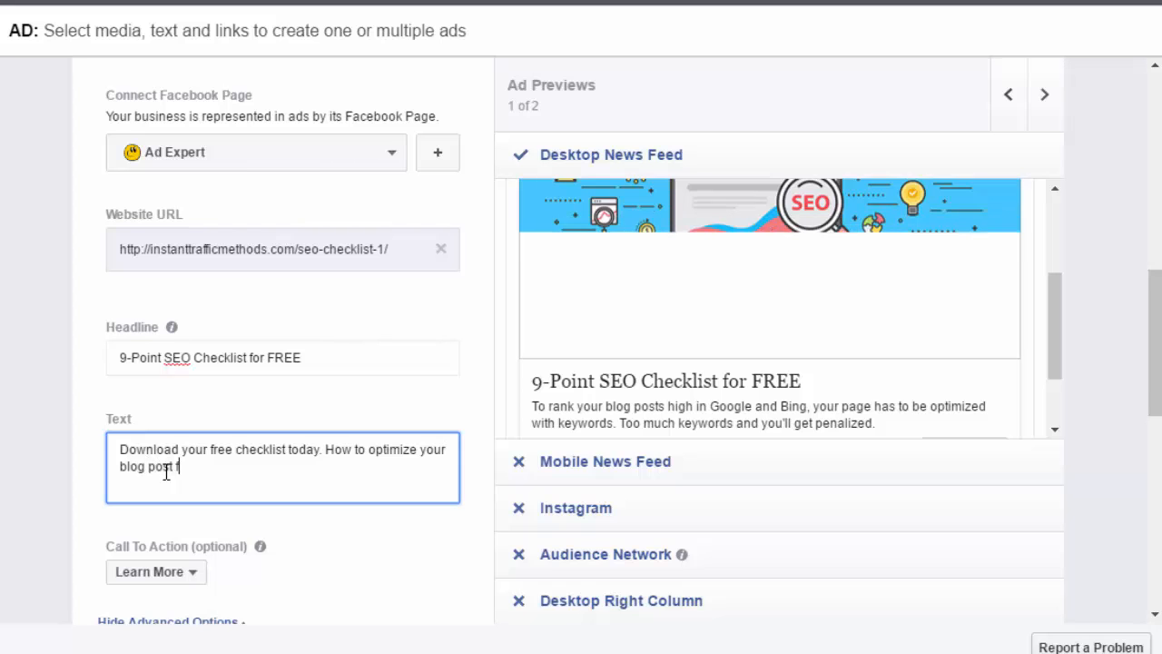
pyautogui.write('or google')
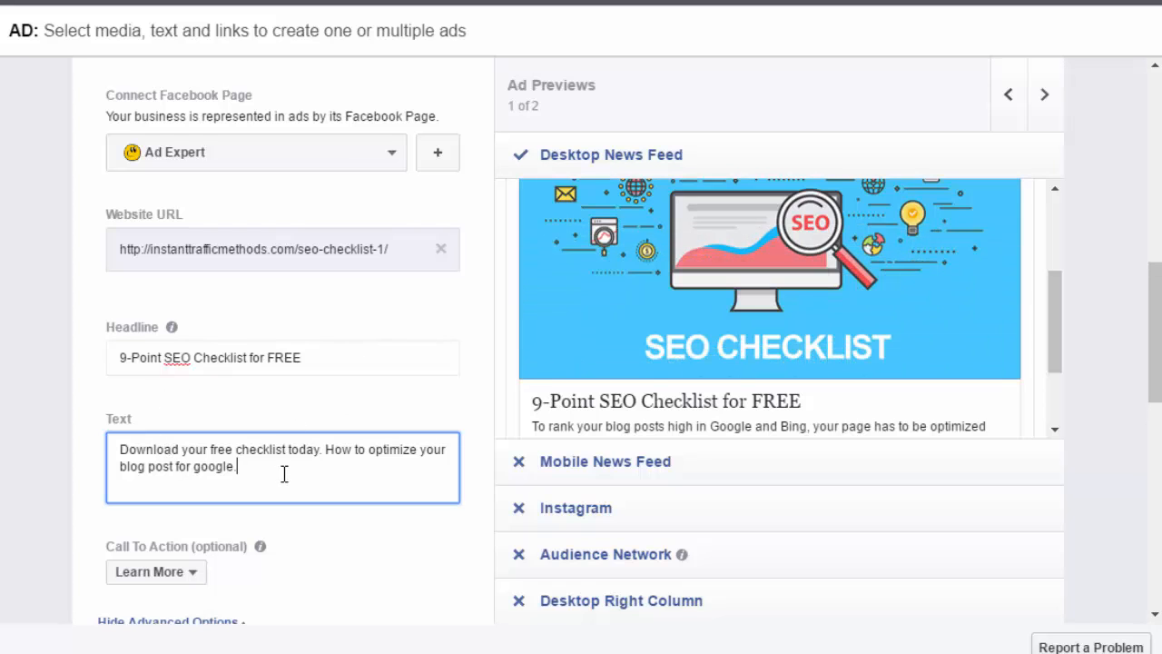
pyautogui.moveTo(1055, 322); pyautogui.dragTo(1066, 242)
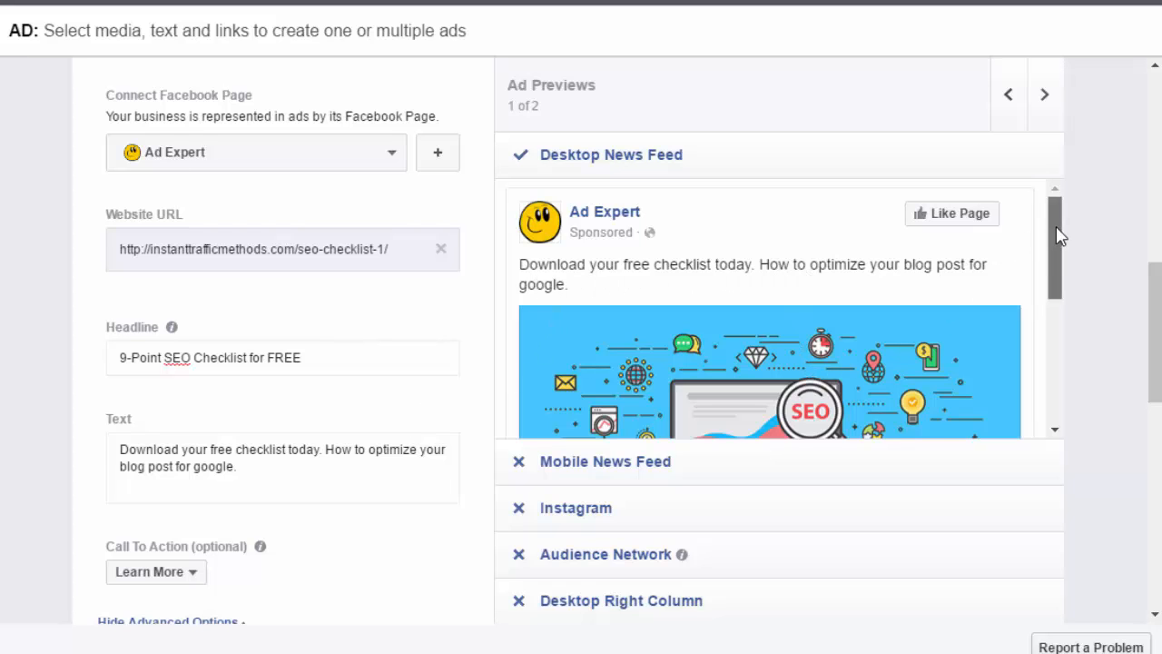
pyautogui.moveTo(1055, 238); pyautogui.dragTo(1078, 344)
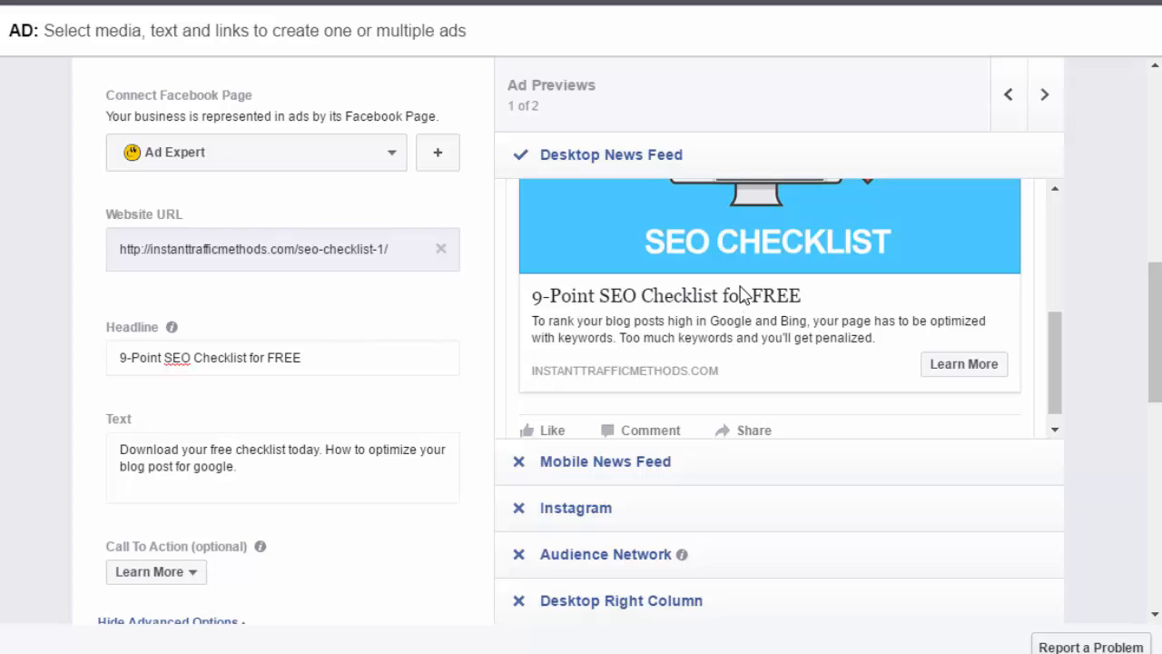
# Try Download as the ad's call to action and settle on No Button instead.
pyautogui.scroll(-1, 56, 422)
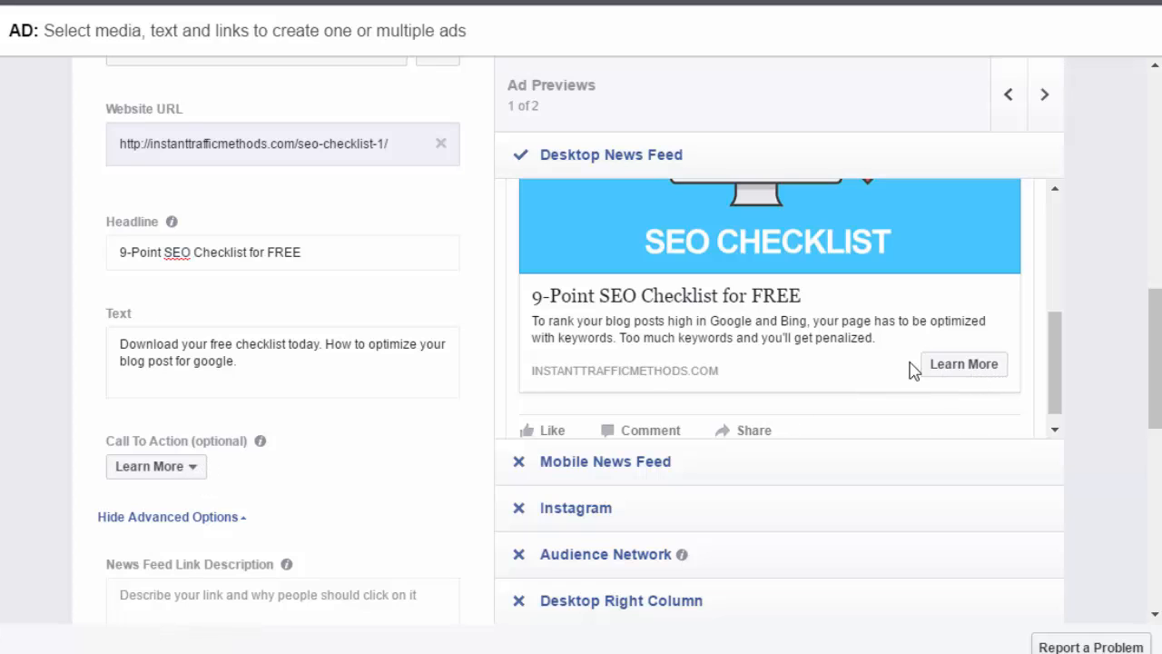
pyautogui.click(192, 468)
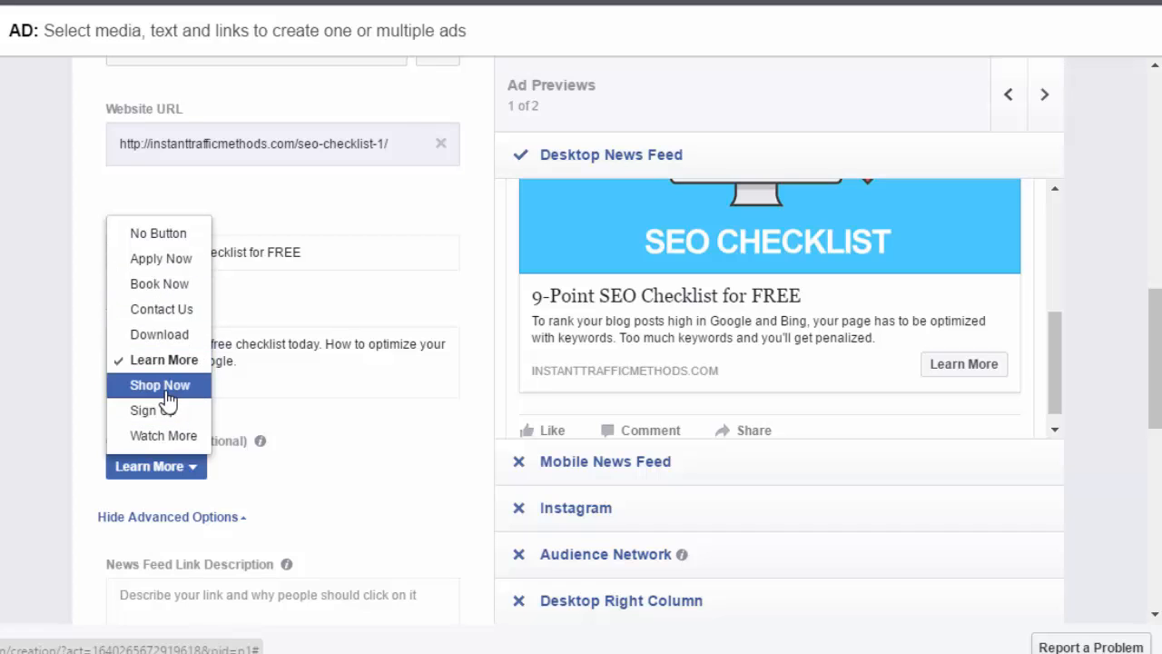
pyautogui.click(162, 335)
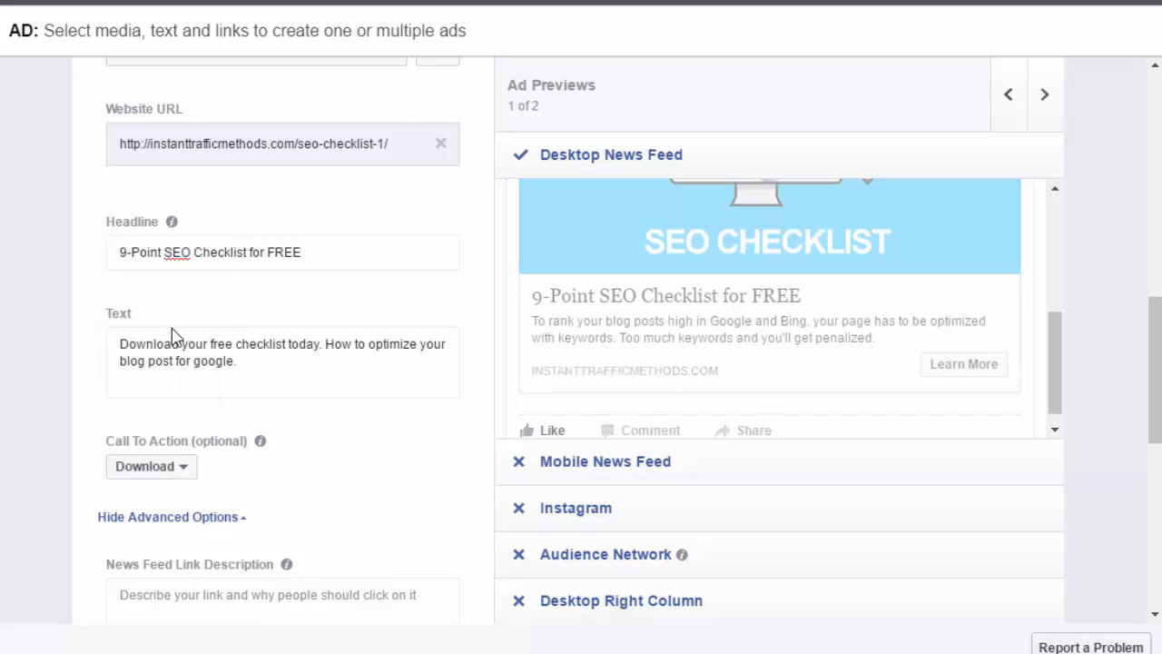
pyautogui.click(168, 477)
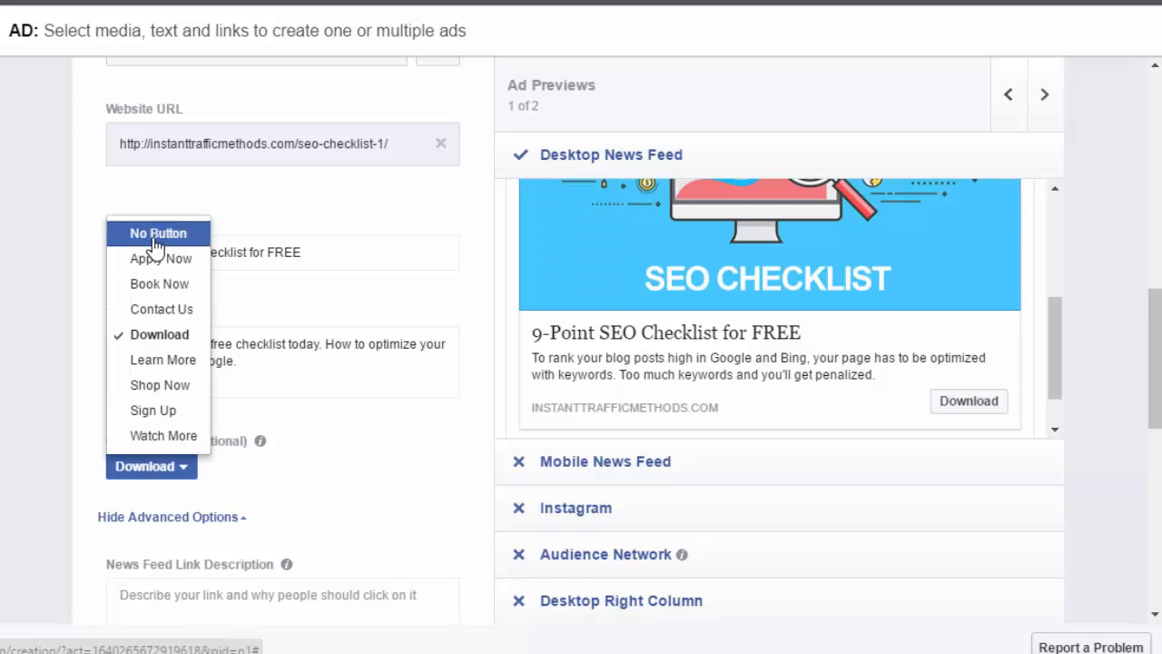
pyautogui.click(156, 235)
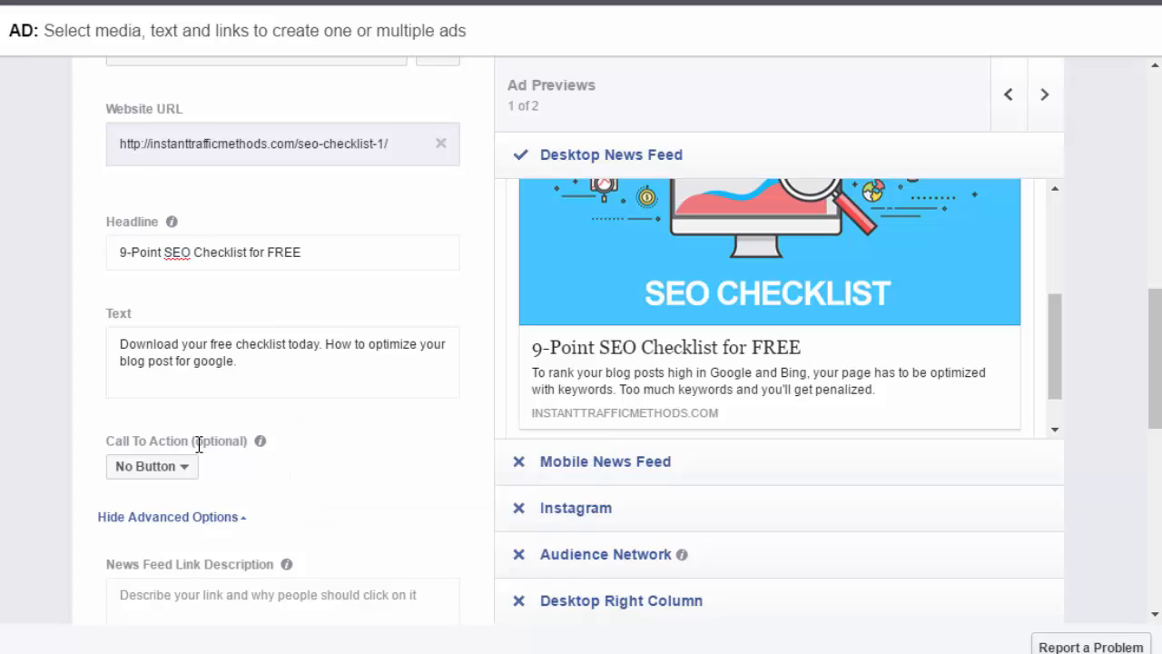
pyautogui.scroll(-1, 59, 427)
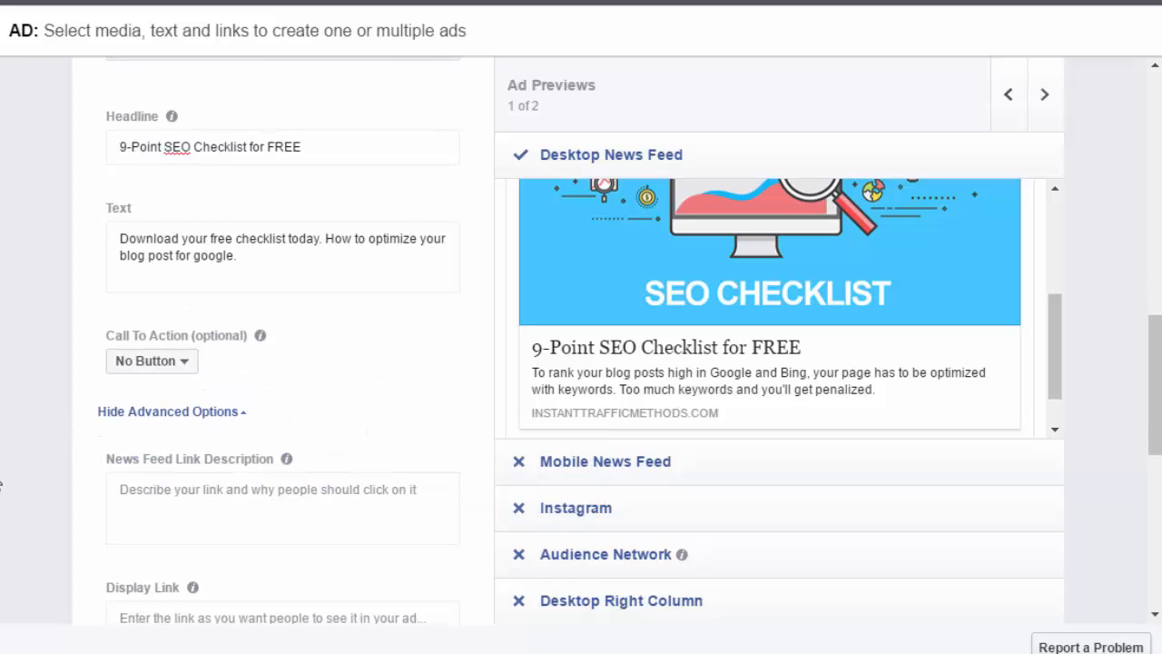
pyautogui.click(178, 493)
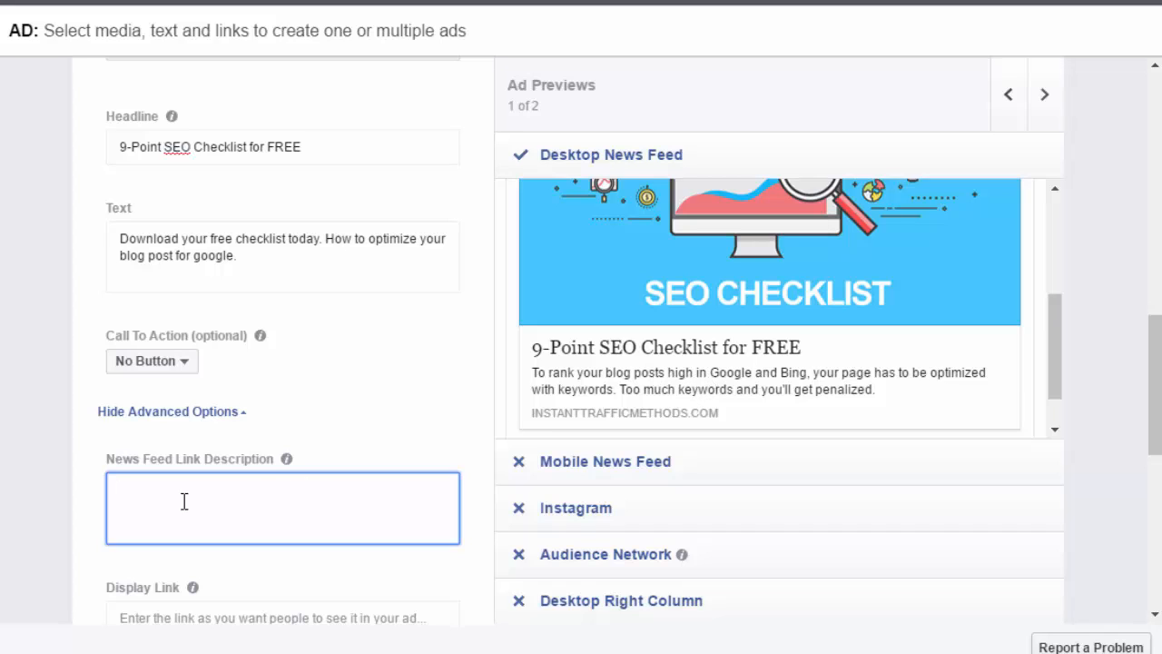
pyautogui.scroll(-1, 18, 410)
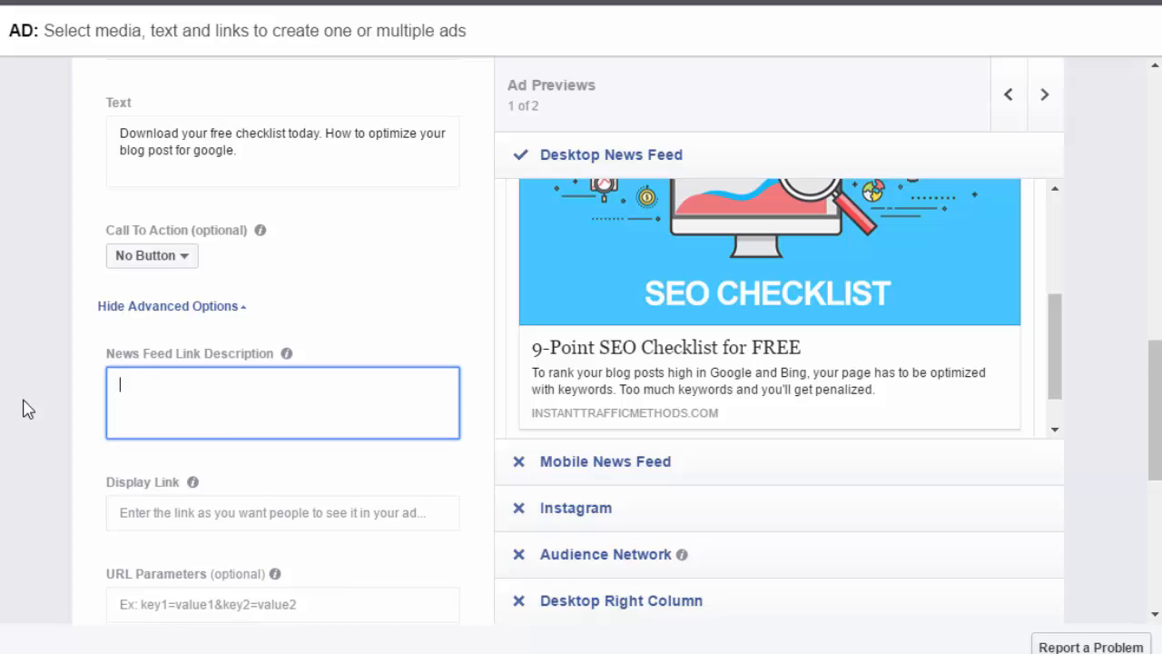
pyautogui.scroll(-1, 26, 407)
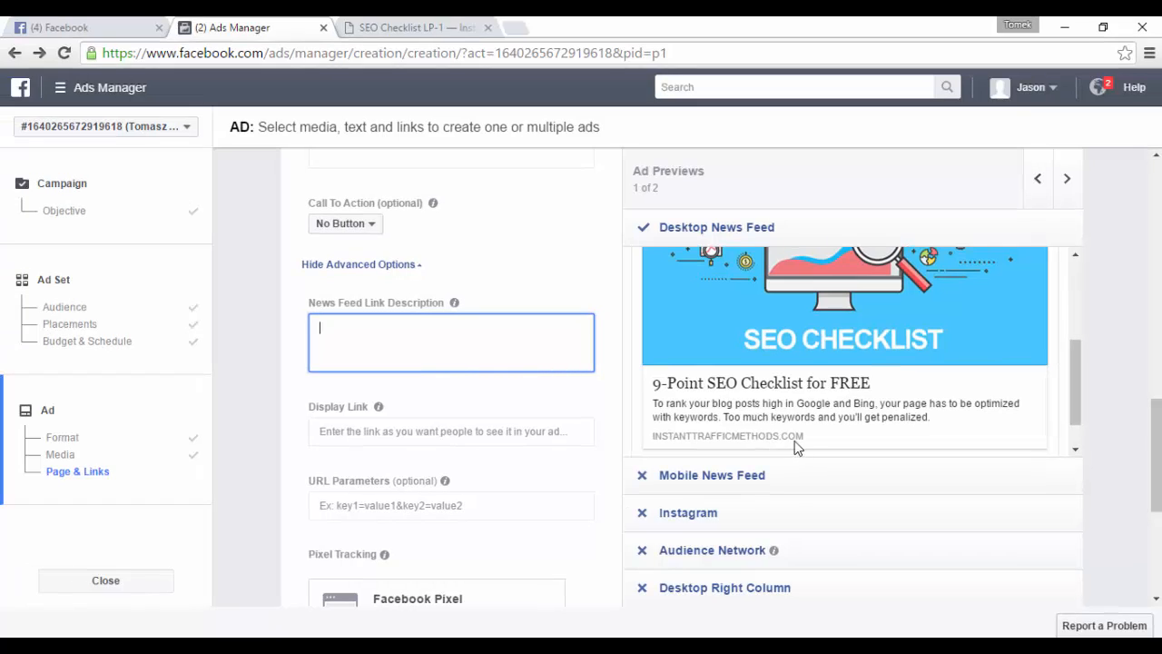
pyautogui.click(415, 28)
pyautogui.click(247, 27)
pyautogui.click(420, 433)
pyautogui.write('http://instanttrafficmethods.com/seo-checklist-1/')
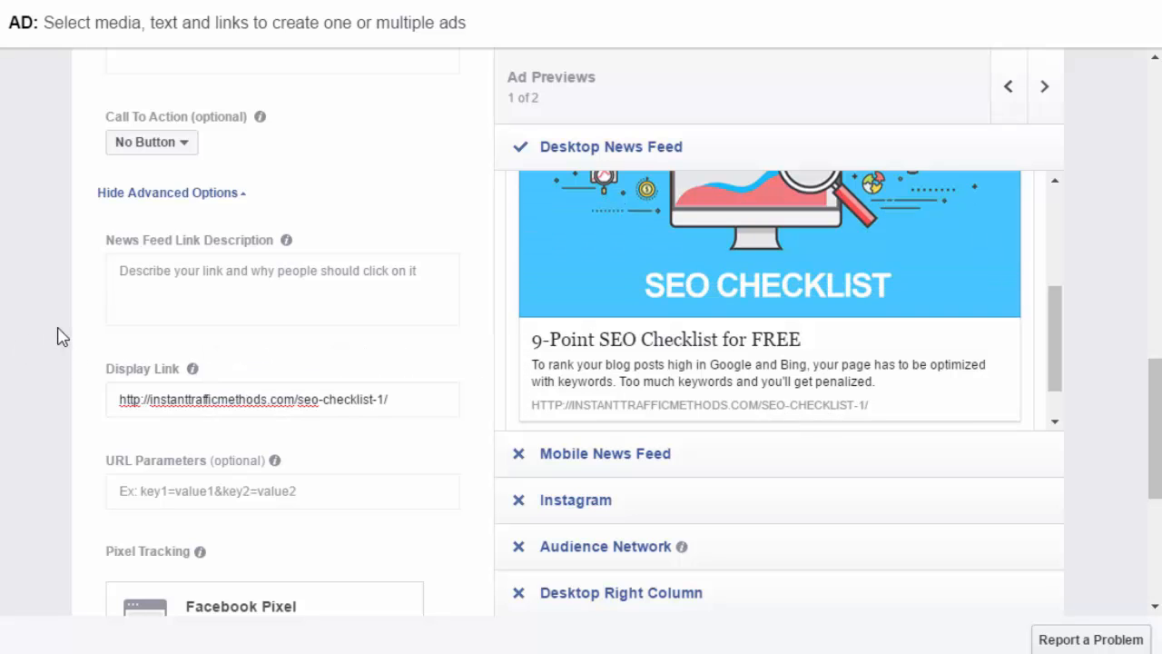
# Examine the pixel tracking option, the warning about text in the ad image and the ad's Desktop News Feed preview.
pyautogui.scroll(-3, 59, 336)
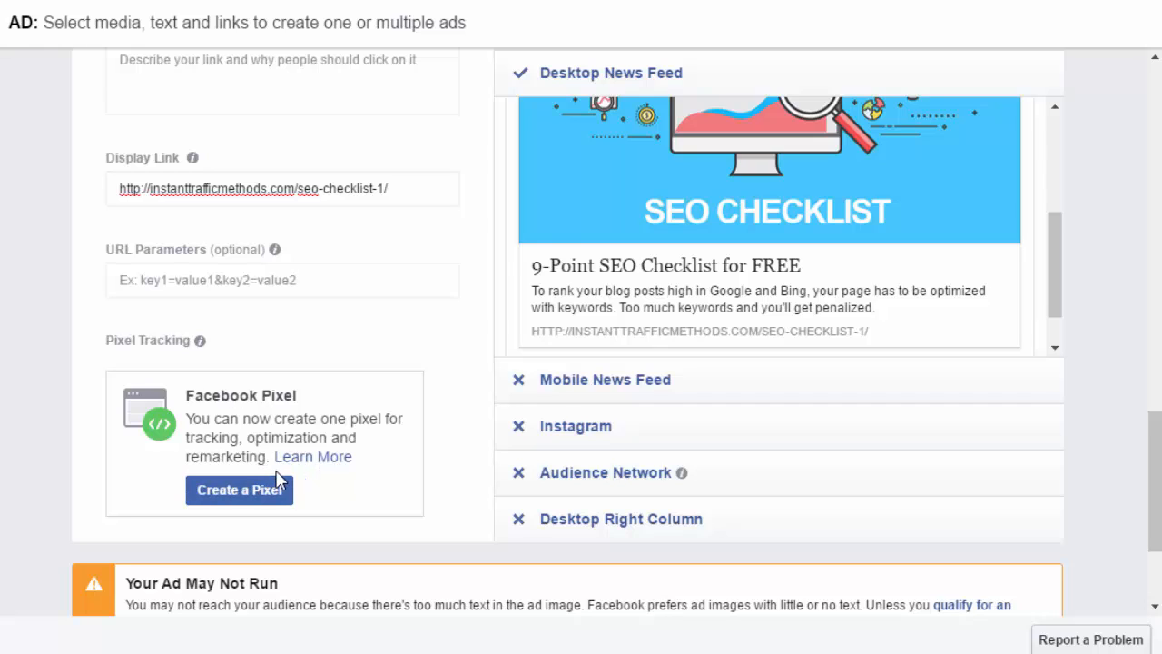
pyautogui.scroll(-2, 359, 465)
pyautogui.scroll(-2, 358, 464)
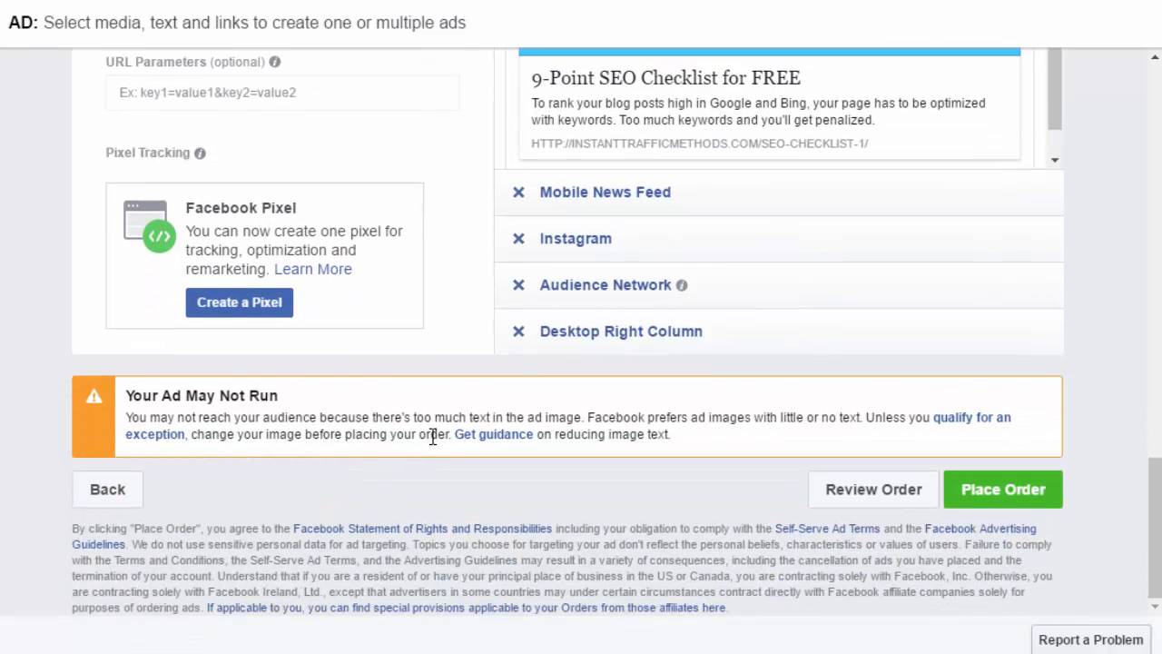
pyautogui.scroll(1, 441, 433)
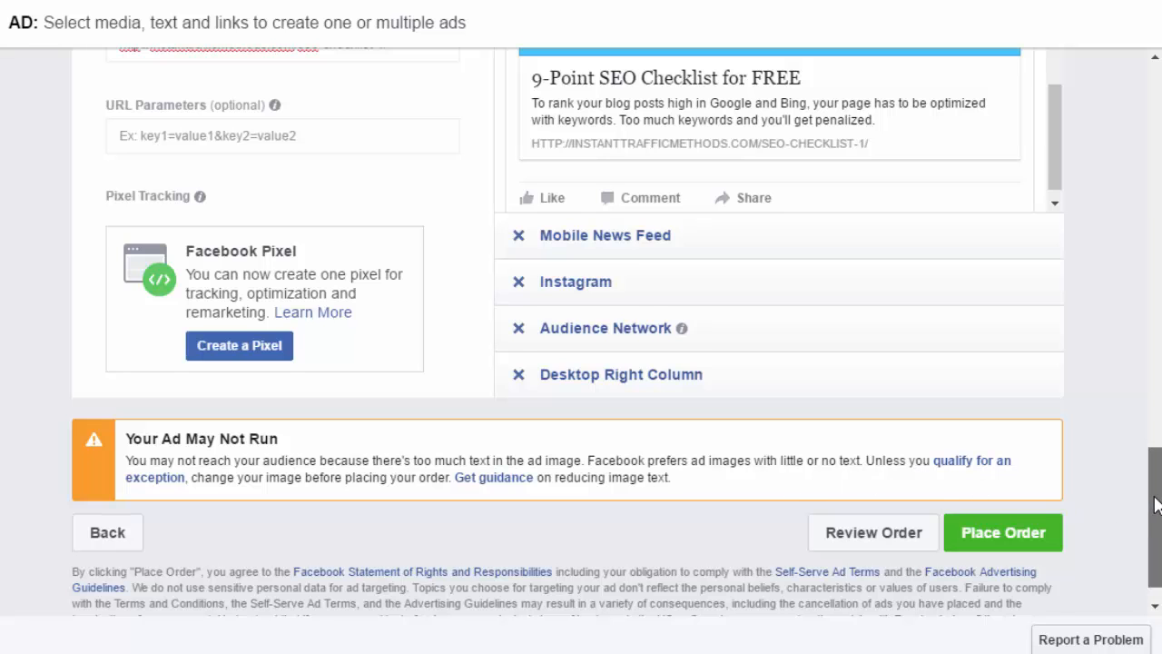
pyautogui.scroll(5, 1151, 508)
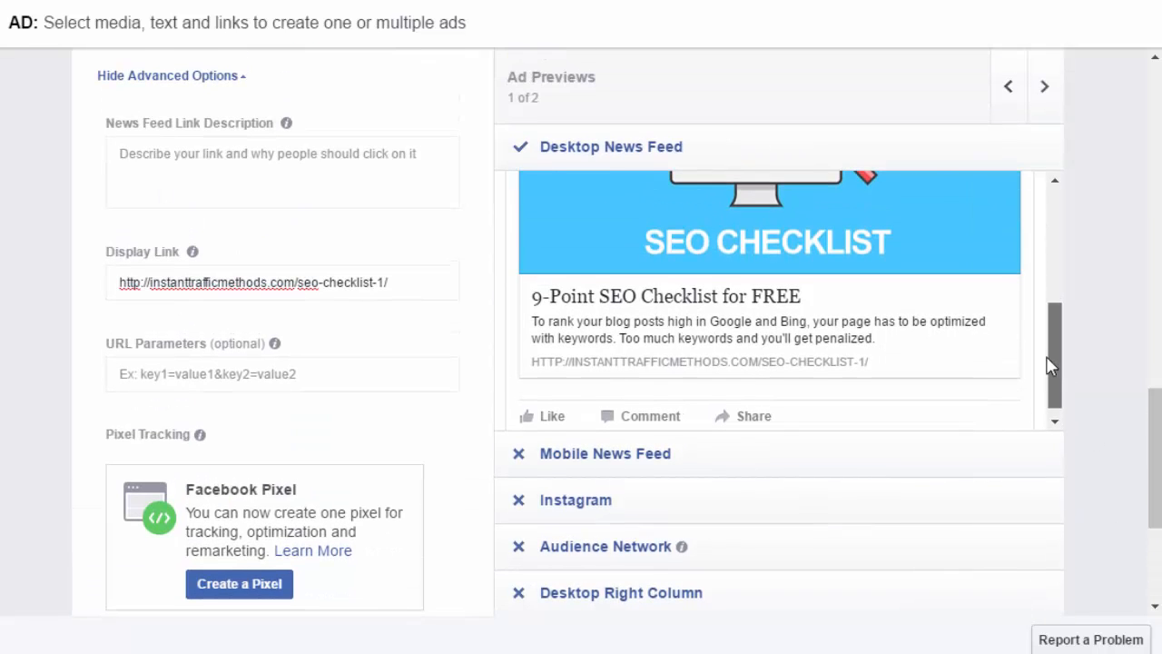
pyautogui.moveTo(1050, 363); pyautogui.dragTo(1025, 307)
pyautogui.moveTo(689, 305)
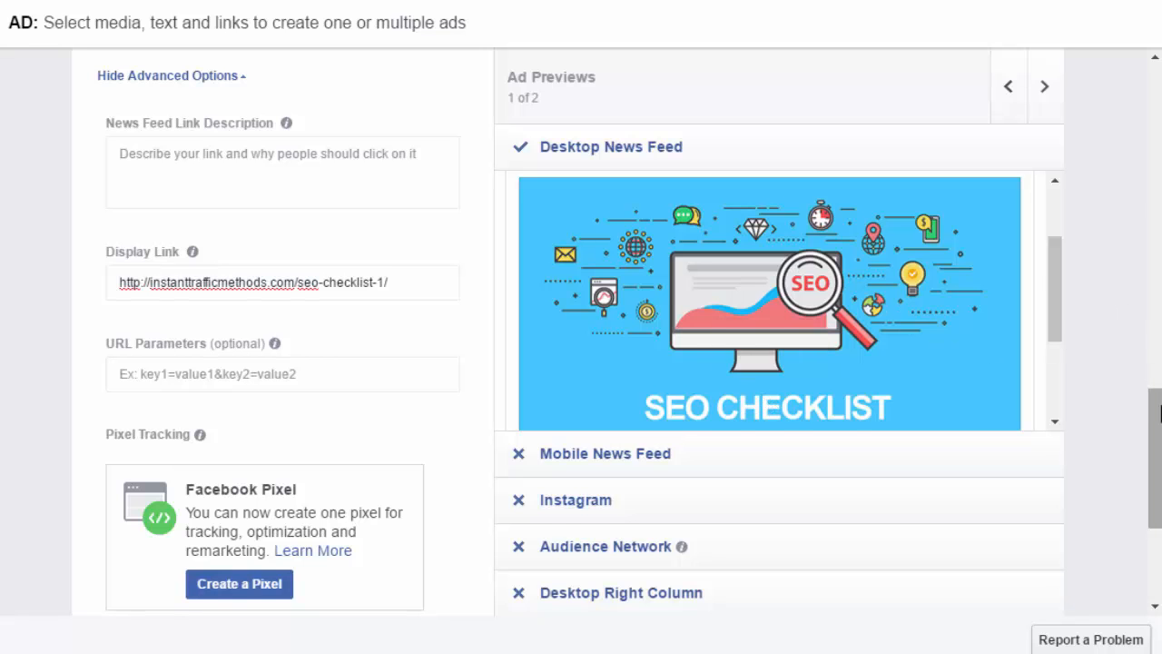
pyautogui.moveTo(1154, 413); pyautogui.dragTo(1150, 481)
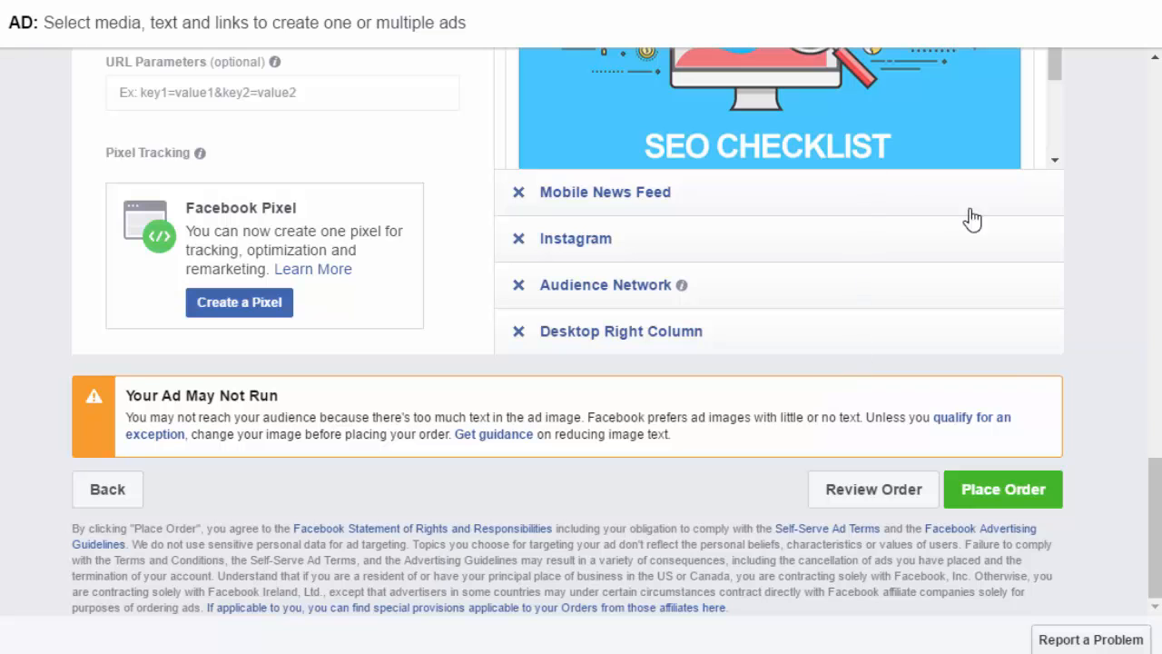
pyautogui.scroll(1, 1155, 467)
pyautogui.scroll(1, 1155, 470)
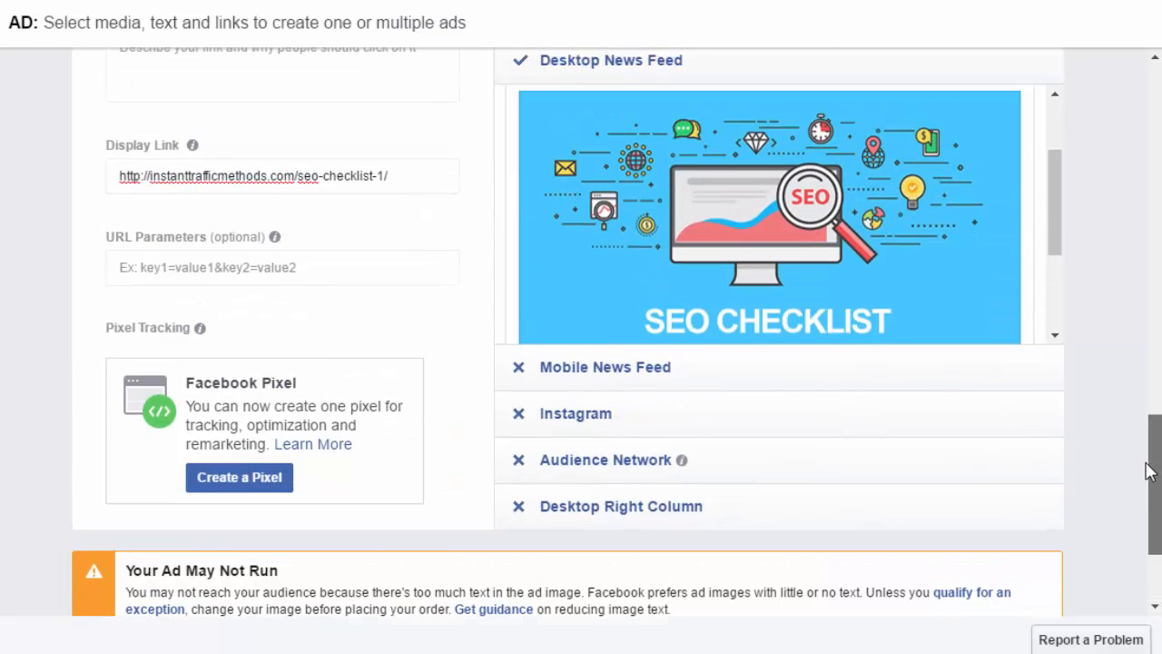
pyautogui.scroll(-3, 1151, 472)
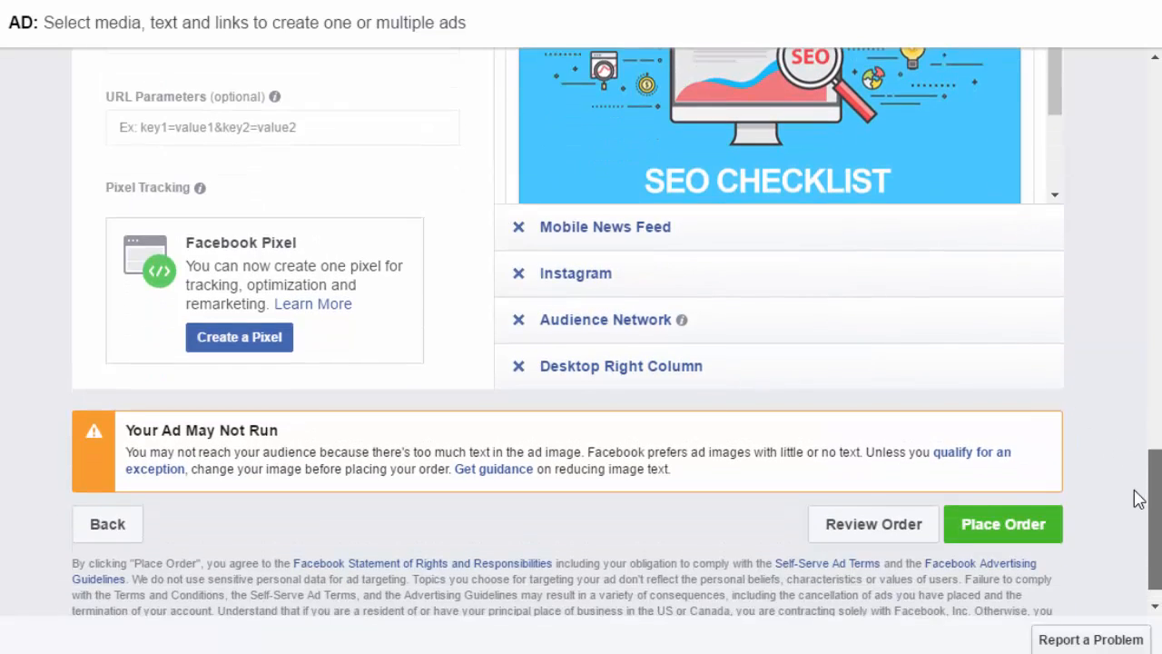
pyautogui.moveTo(1135, 491); pyautogui.dragTo(1131, 505)
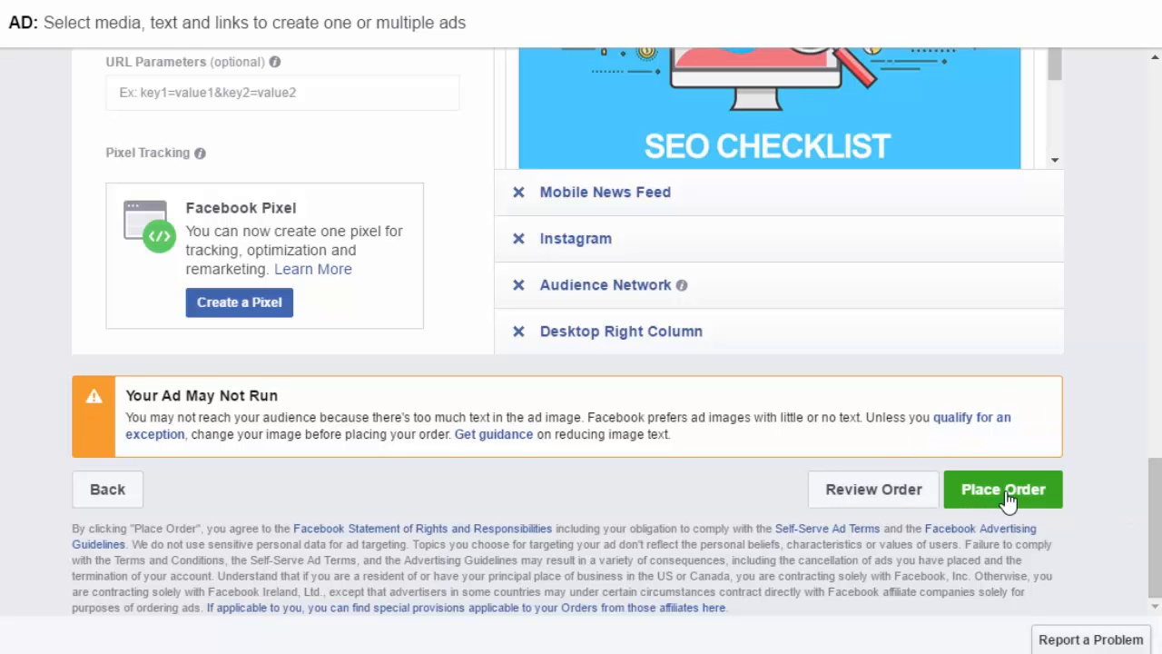
# Review the order summary, covering the campaign, ad set and both ads.
pyautogui.click(888, 487)
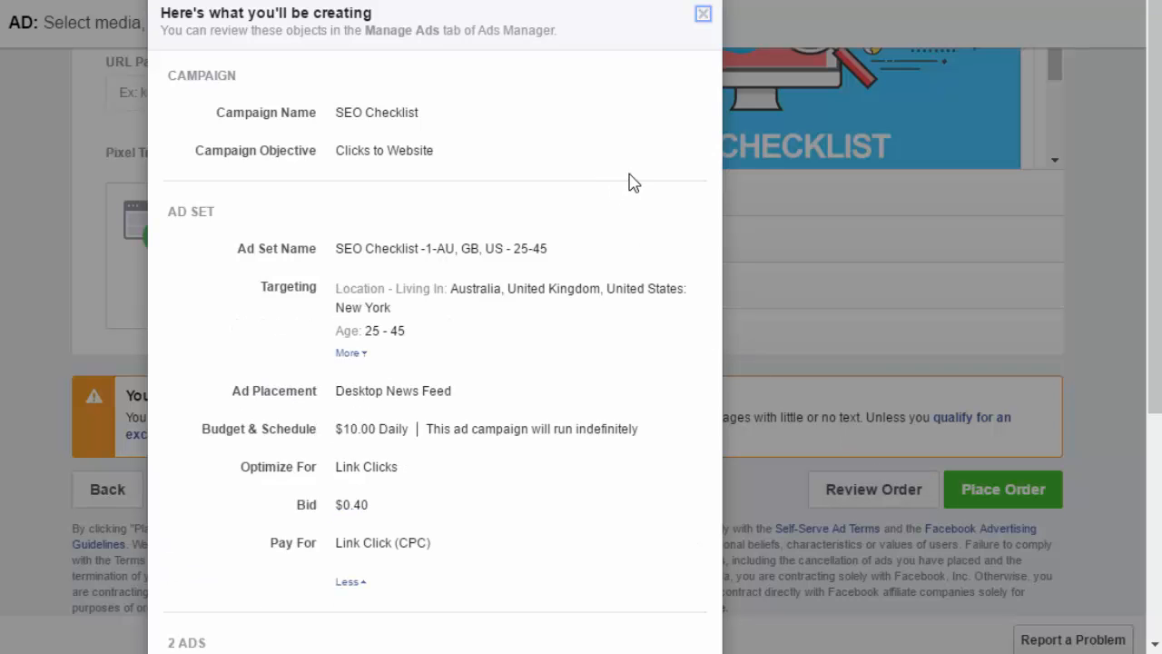
pyautogui.scroll(-2, 630, 182)
pyautogui.scroll(-2, 632, 182)
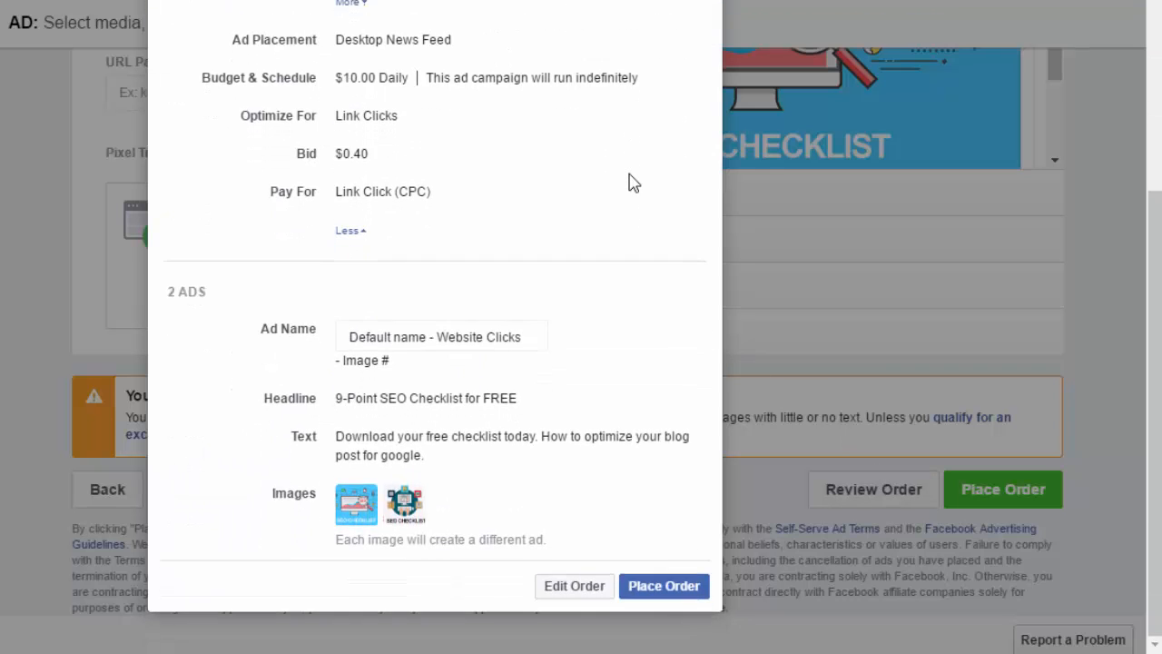